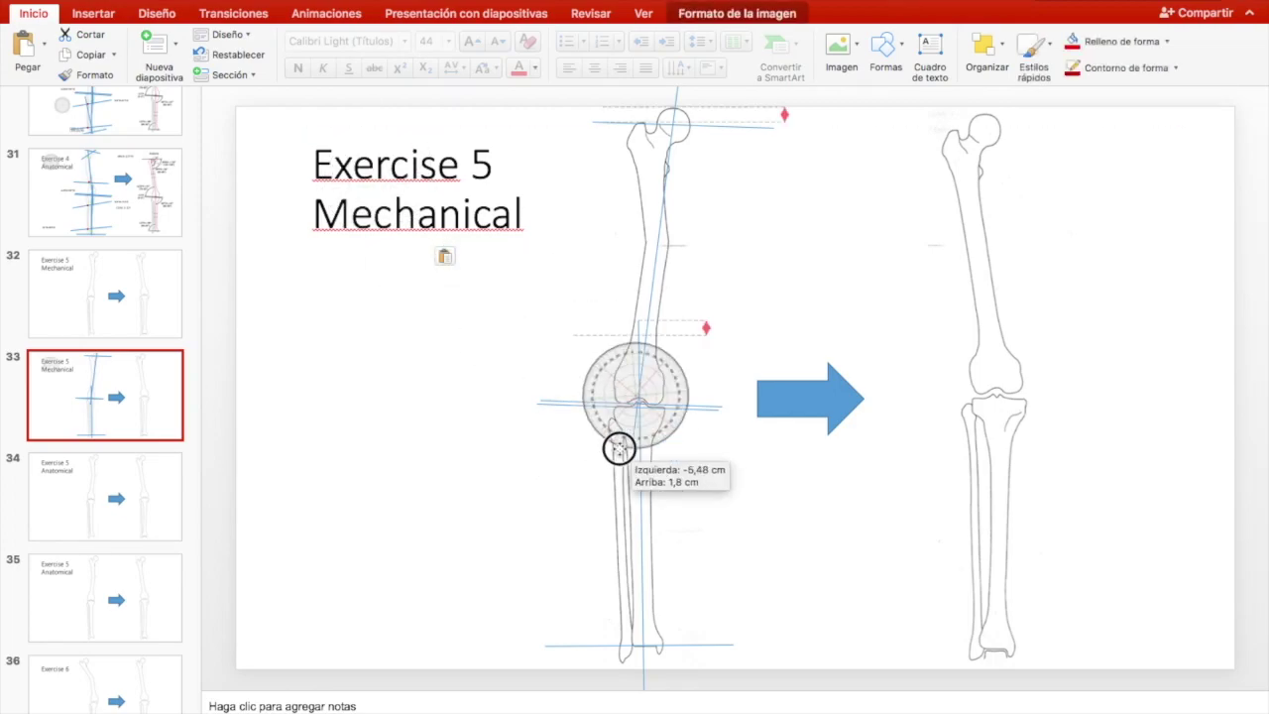
Step: Align the protractor with the bottom of the tibia and add an mLDTA:87º label at lower left
{"action": "scroll", "coordinate": [645, 667], "scroll_direction": "up", "scroll_amount": 2}
{"action": "left_click_drag", "start_coordinate": [741, 480], "coordinate": [743, 496]}
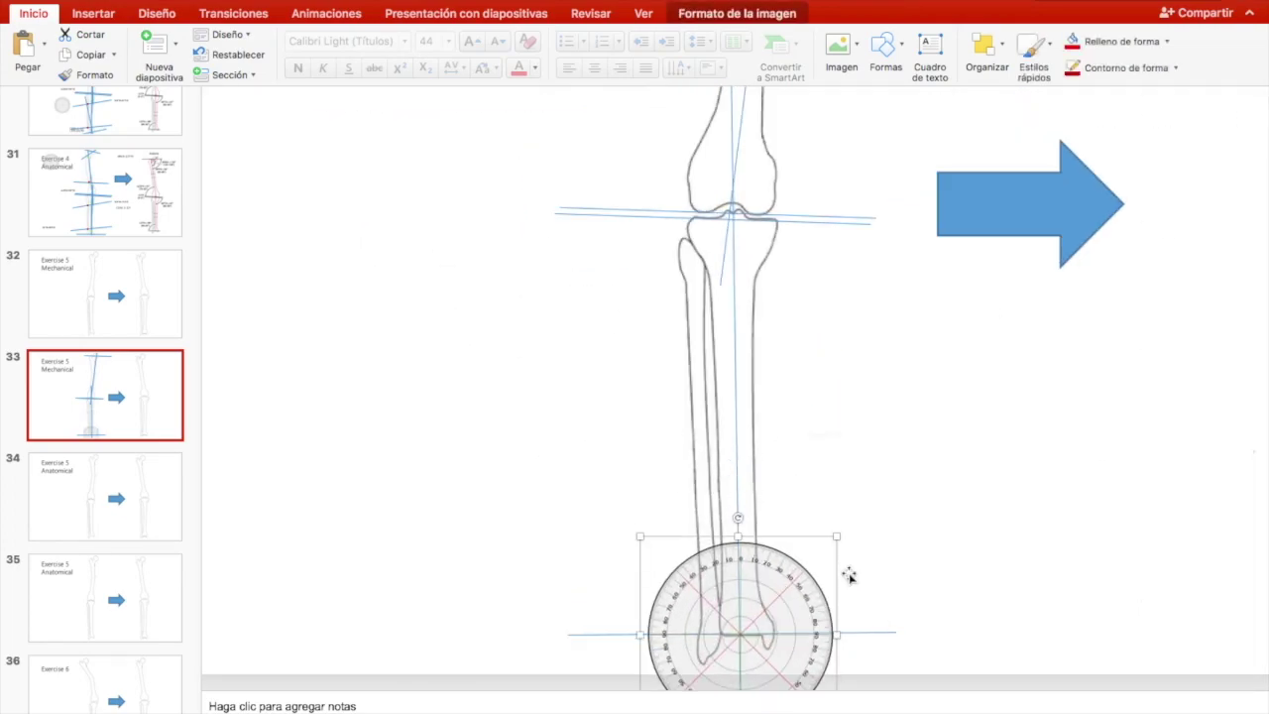
{"action": "left_click", "coordinate": [252, 568]}
{"action": "type", "text": "mLDTA:87º"}
Step: Move the protractor up to the knee and start the mMPTA label beside it
{"action": "scroll", "coordinate": [769, 340], "scroll_direction": "up", "scroll_amount": 2}
{"action": "left_click_drag", "start_coordinate": [777, 614], "coordinate": [768, 334]}
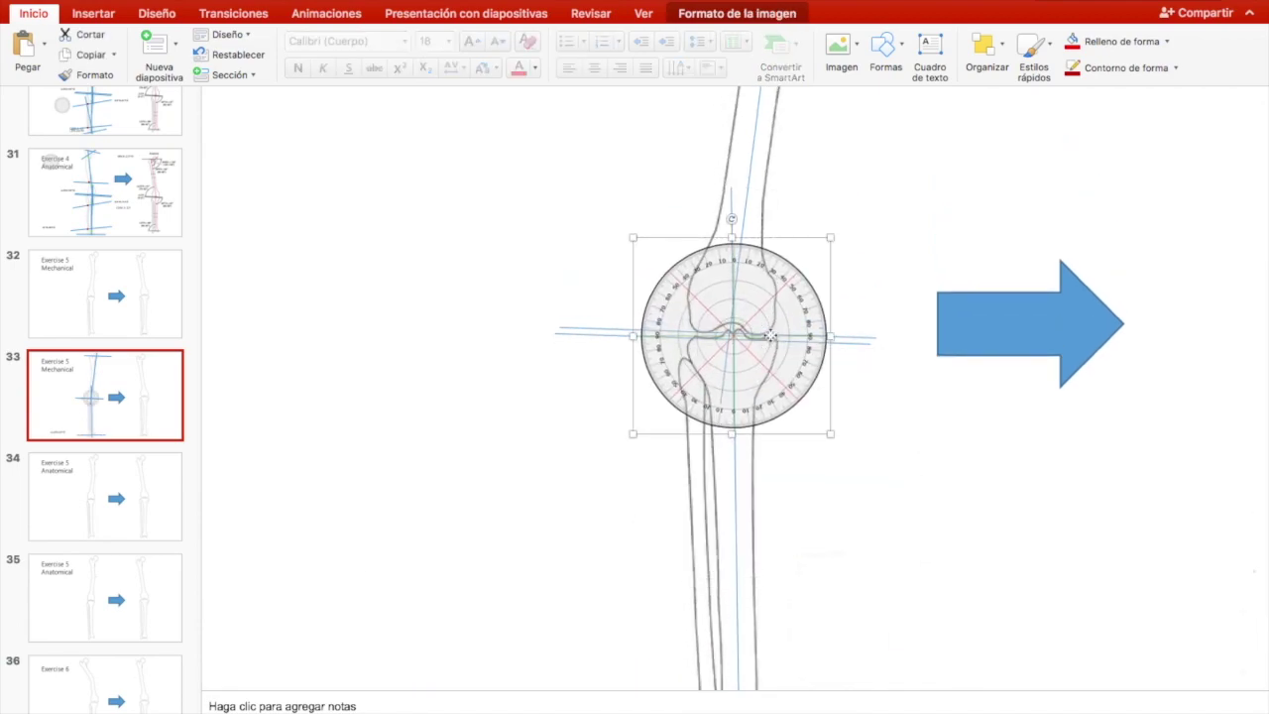
{"action": "left_click", "coordinate": [910, 410]}
{"action": "type", "text": "mMPTA:88º☺"}
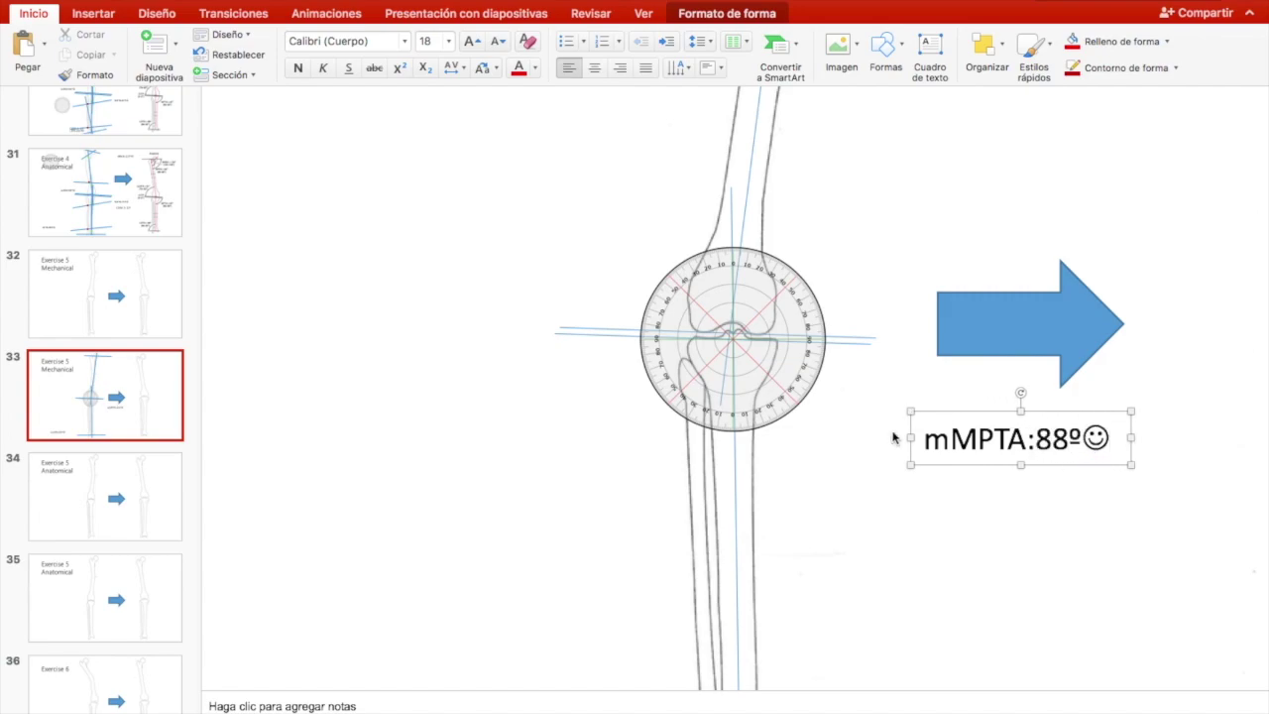
Step: Reposition the protractor and rotate it to line up with the knee
{"action": "scroll", "coordinate": [493, 578], "scroll_direction": "down", "scroll_amount": 3}
{"action": "left_click_drag", "start_coordinate": [785, 171], "coordinate": [794, 604]}
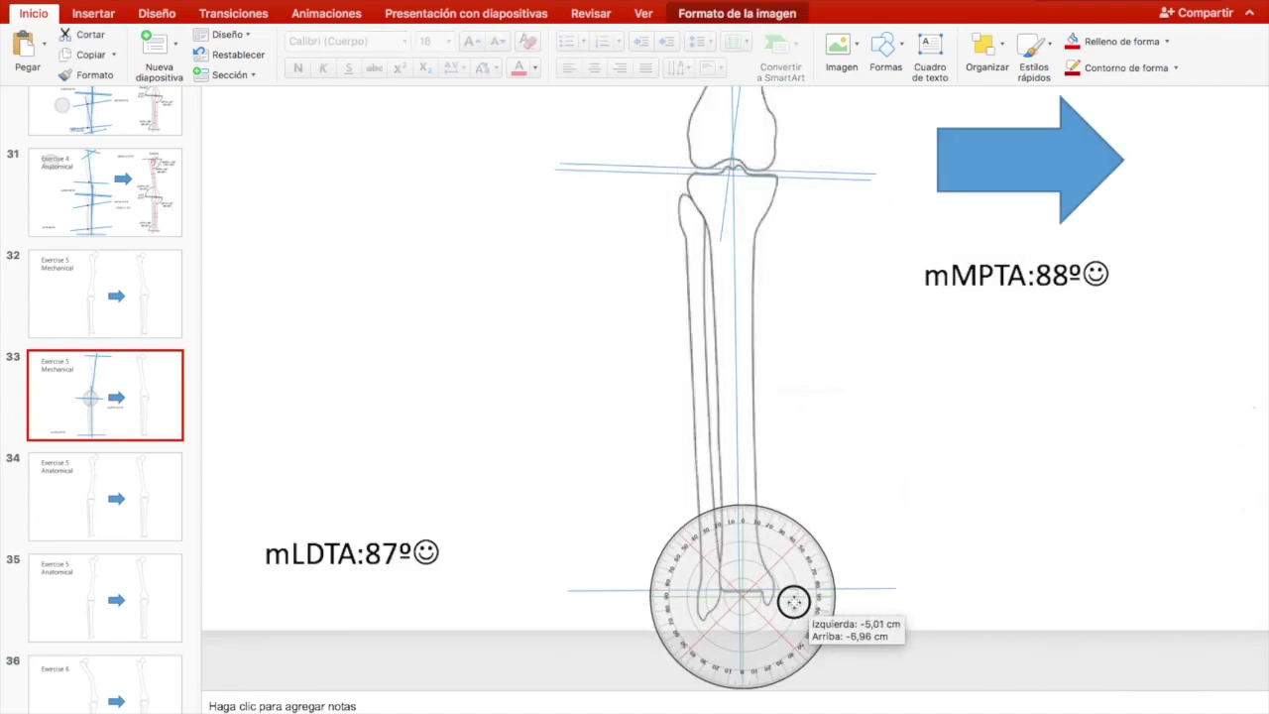
{"action": "left_click_drag", "start_coordinate": [838, 649], "coordinate": [780, 443]}
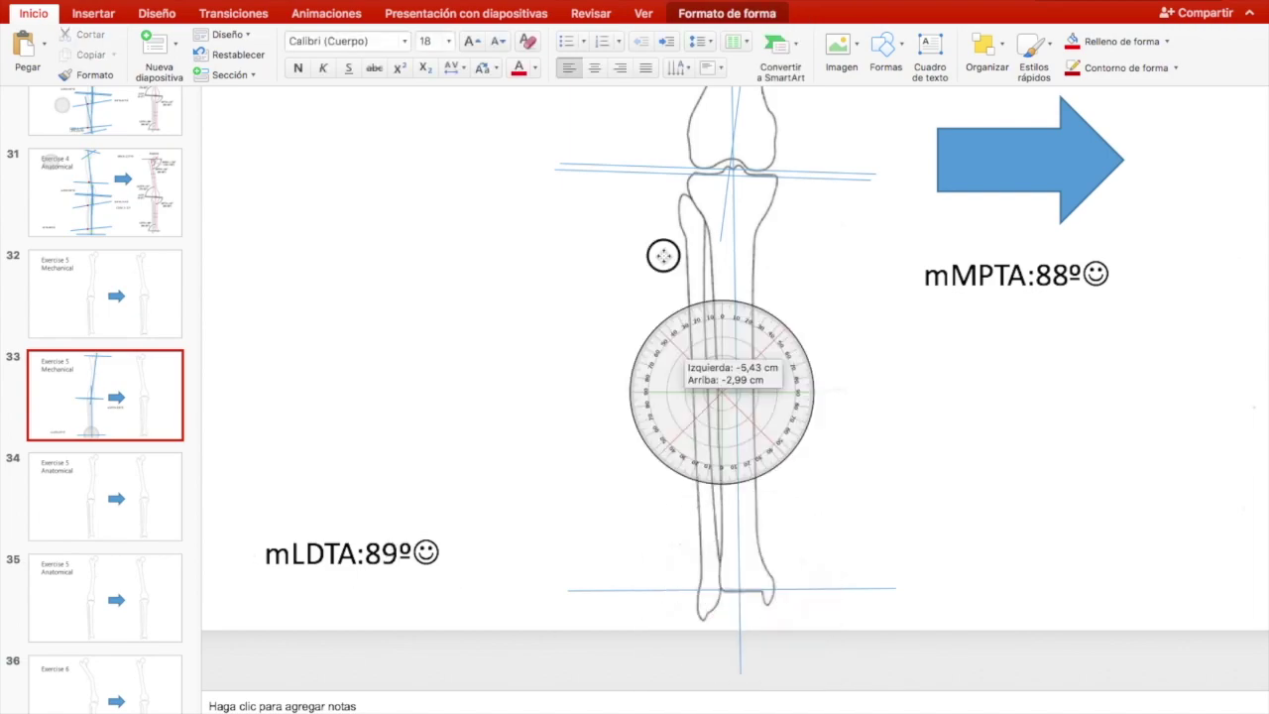
{"action": "scroll", "coordinate": [777, 371], "scroll_direction": "up", "scroll_amount": 3}
{"action": "mouse_move", "coordinate": [725, 297]}
{"action": "left_mouse_down"}
{"action": "mouse_move", "coordinate": [742, 258]}
{"action": "mouse_move", "coordinate": [742, 271]}
{"action": "left_mouse_up"}
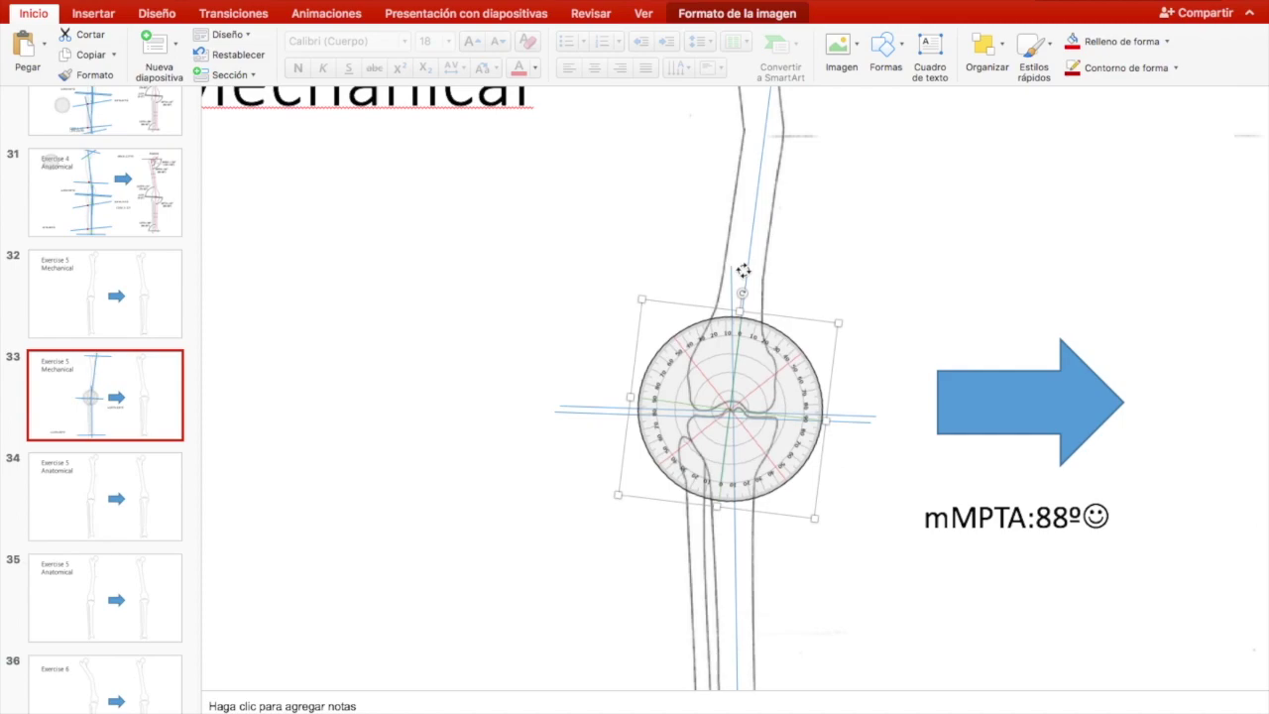
{"action": "scroll", "coordinate": [1028, 388], "scroll_direction": "up", "scroll_amount": 3}
{"action": "left_click_drag", "start_coordinate": [755, 196], "coordinate": [763, 190]}
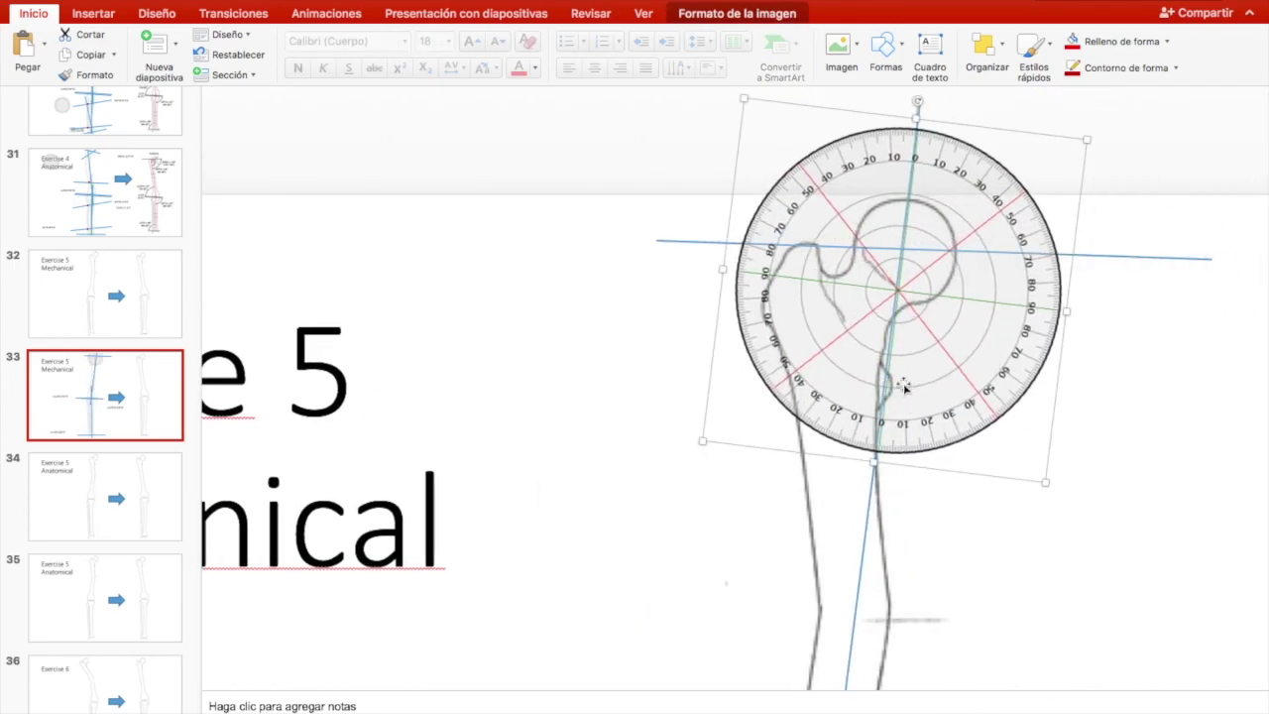
Step: Scroll across to review the normal angle reference values on slide 2
{"action": "scroll", "coordinate": [1158, 308], "scroll_direction": "right", "scroll_amount": 5}
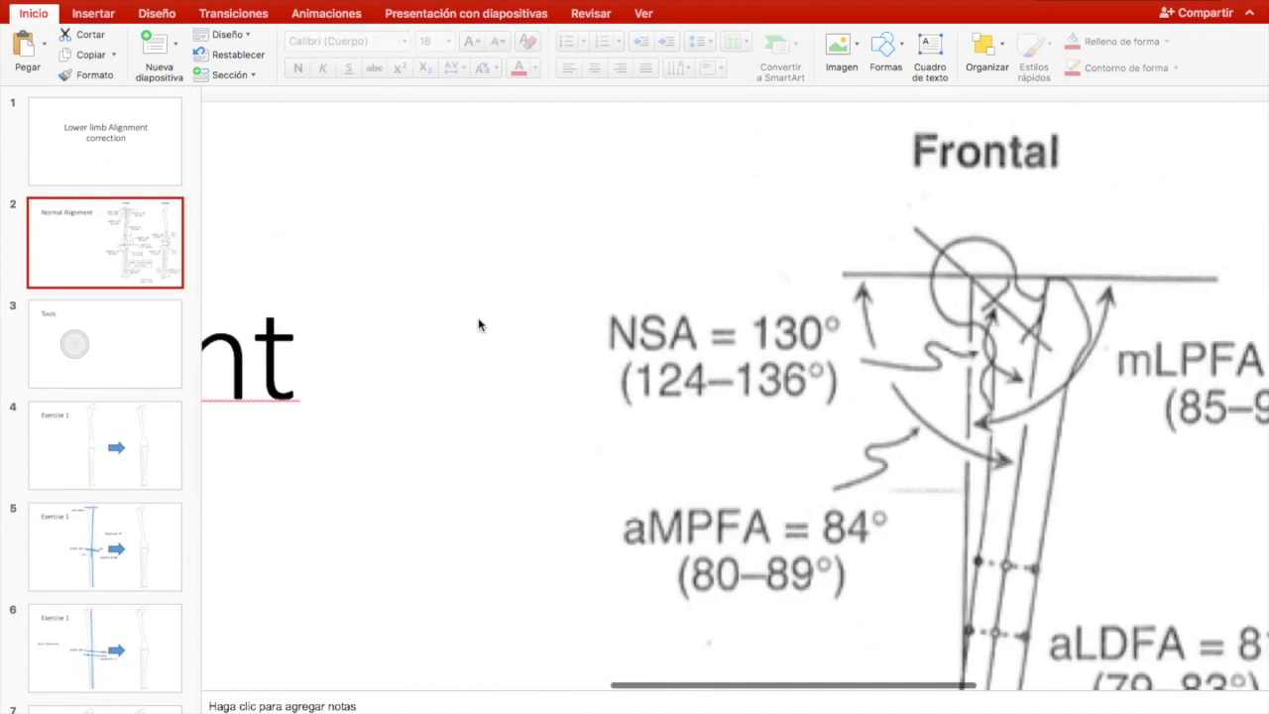
{"action": "scroll", "coordinate": [481, 326], "scroll_direction": "right", "scroll_amount": 3}
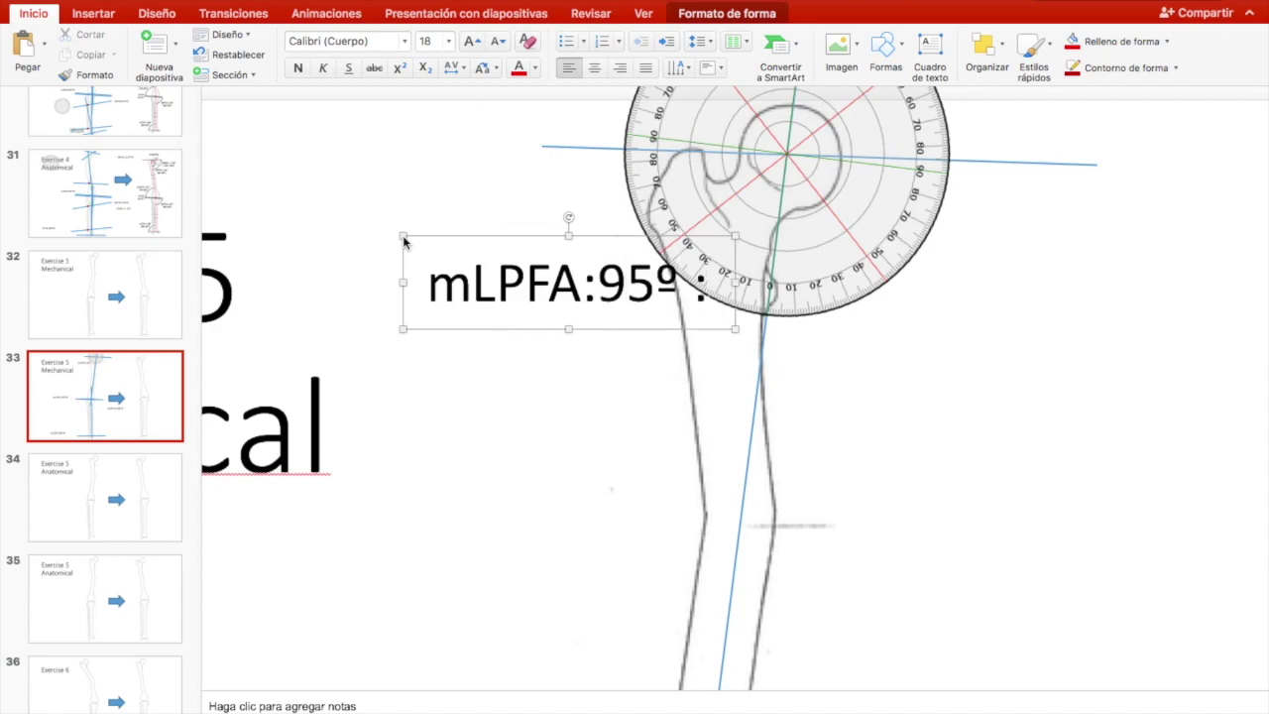
Step: Rotate the protractor, then paste a copy of the blue axis line running down from the femoral head
{"action": "left_click_drag", "start_coordinate": [404, 241], "coordinate": [265, 149]}
{"action": "scroll", "coordinate": [734, 387], "scroll_direction": "up", "scroll_amount": 2}
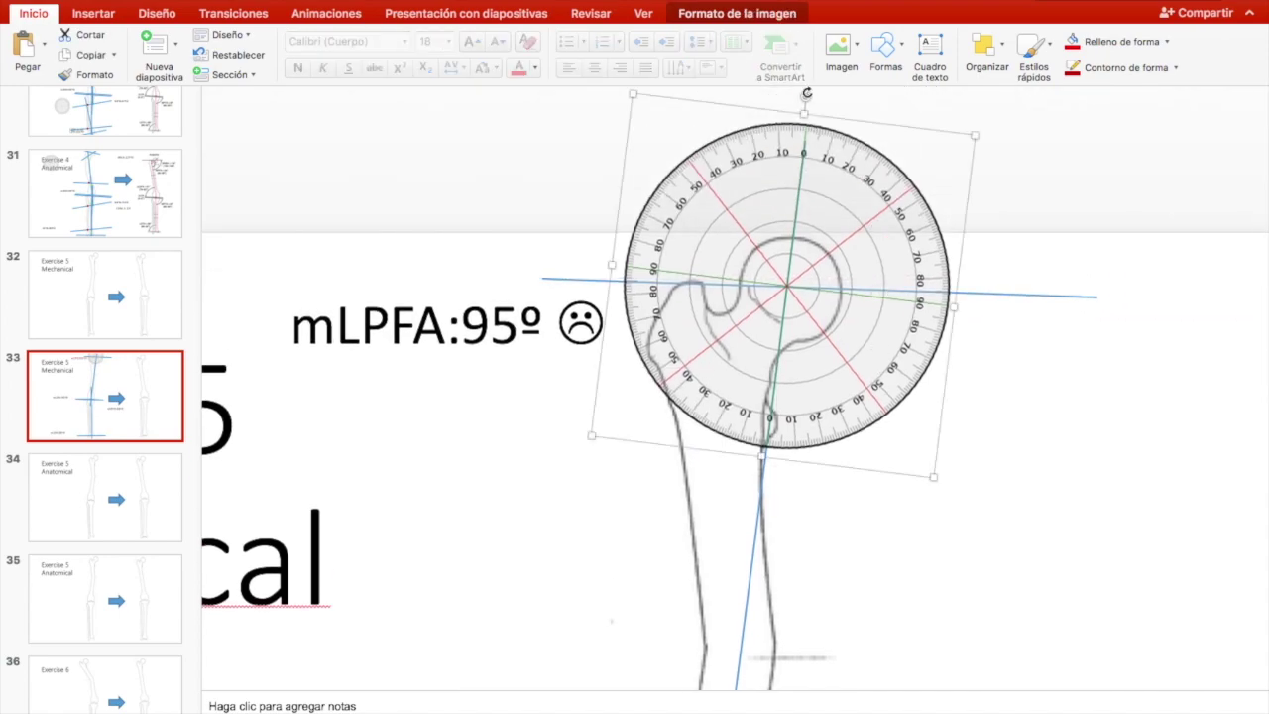
{"action": "key", "text": "ctrl+v"}
{"action": "mouse_move", "coordinate": [581, 293]}
{"action": "left_mouse_down"}
{"action": "mouse_move", "coordinate": [694, 346]}
{"action": "mouse_move", "coordinate": [672, 154]}
{"action": "mouse_move", "coordinate": [741, 548]}
{"action": "left_mouse_up"}
{"action": "left_click_drag", "start_coordinate": [669, 99], "coordinate": [798, 111]}
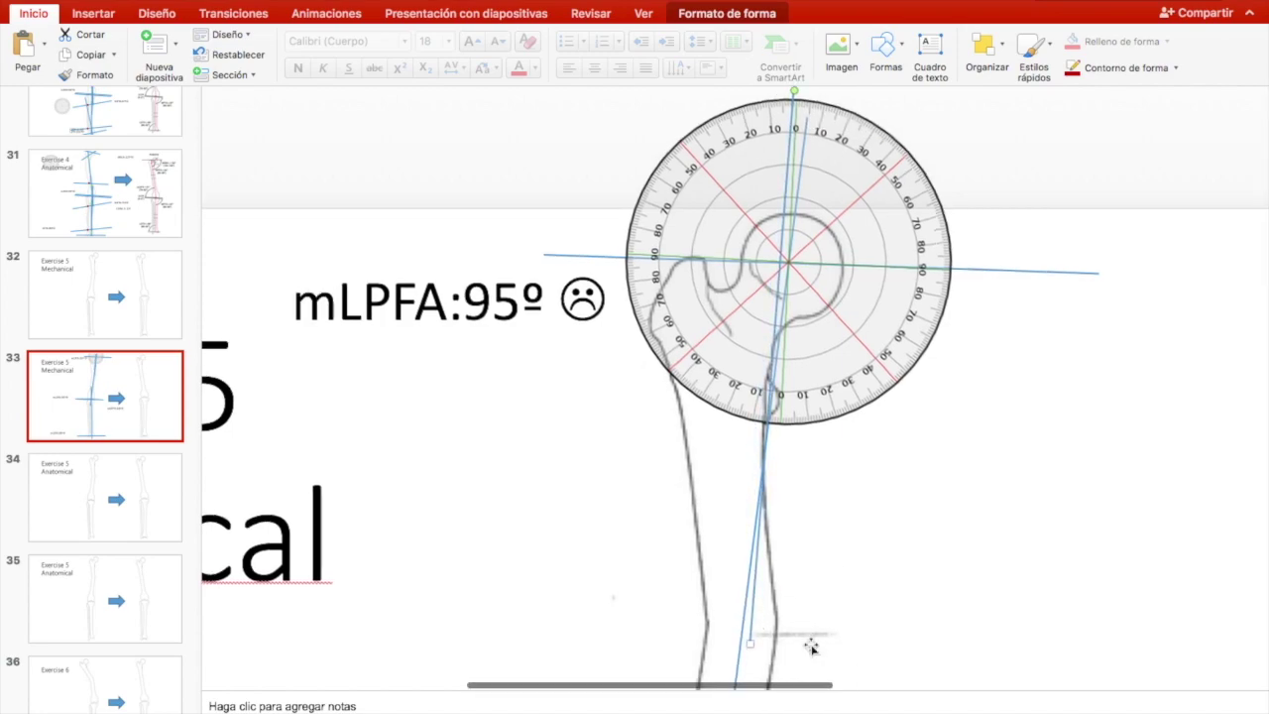
{"action": "scroll", "coordinate": [807, 646], "scroll_direction": "down", "scroll_amount": 3}
{"action": "left_click_drag", "start_coordinate": [739, 565], "coordinate": [728, 629]}
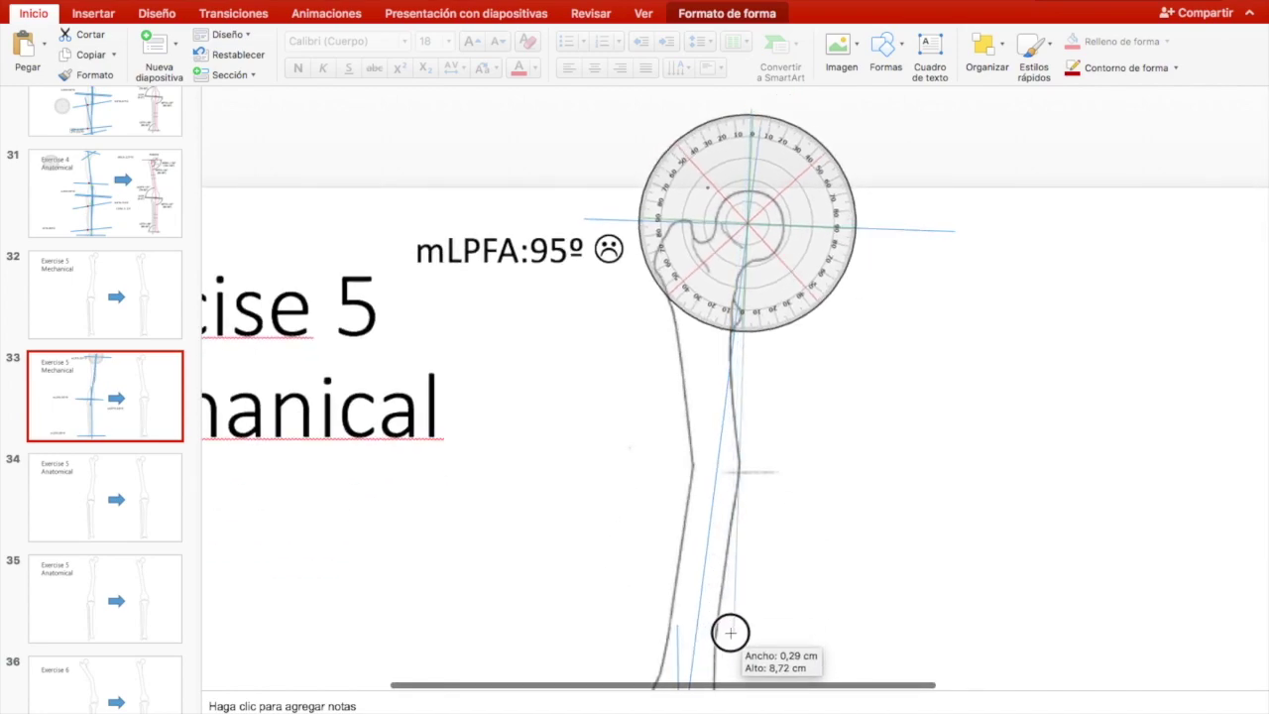
Step: Extend the new axis line along the femur and drag the protractor down to the knee joint
{"action": "scroll", "coordinate": [783, 328], "scroll_direction": "down", "scroll_amount": 3}
{"action": "left_click", "coordinate": [793, 433]}
{"action": "scroll", "coordinate": [793, 434], "scroll_direction": "up", "scroll_amount": 3}
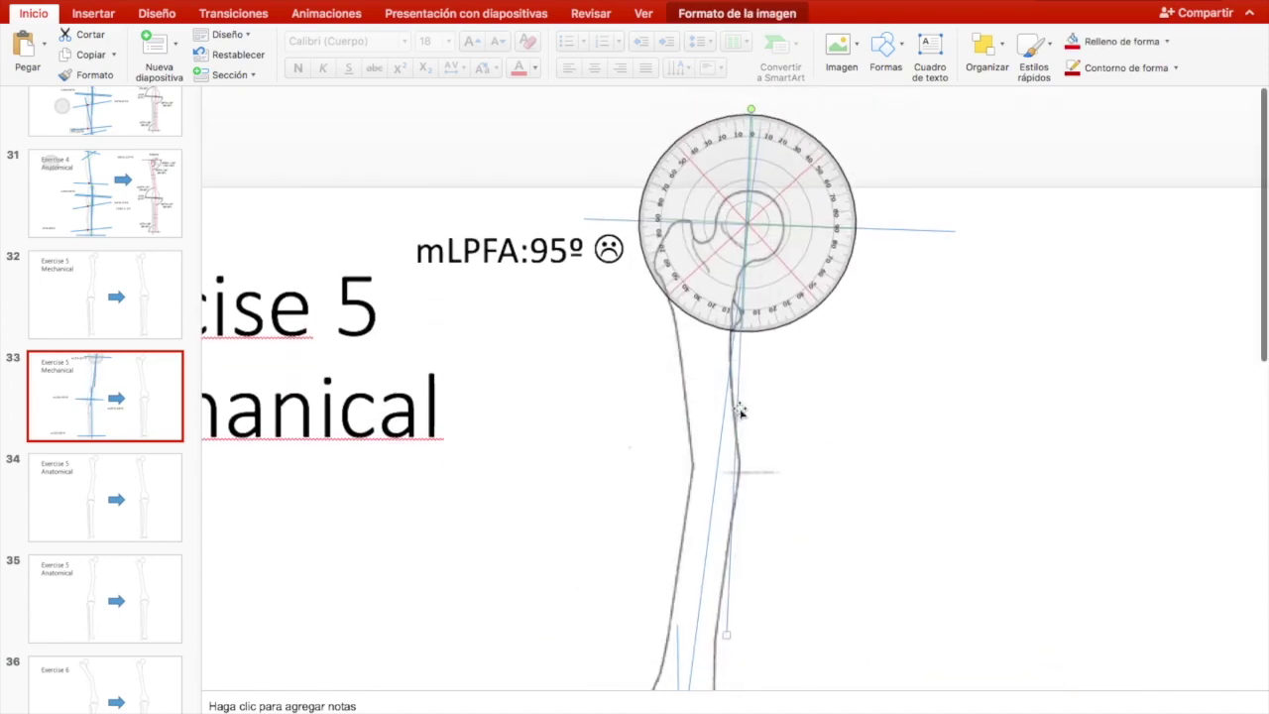
{"action": "left_click_drag", "start_coordinate": [751, 124], "coordinate": [754, 88]}
{"action": "left_click_drag", "start_coordinate": [794, 264], "coordinate": [701, 486]}
{"action": "scroll", "coordinate": [694, 397], "scroll_direction": "down", "scroll_amount": 5}
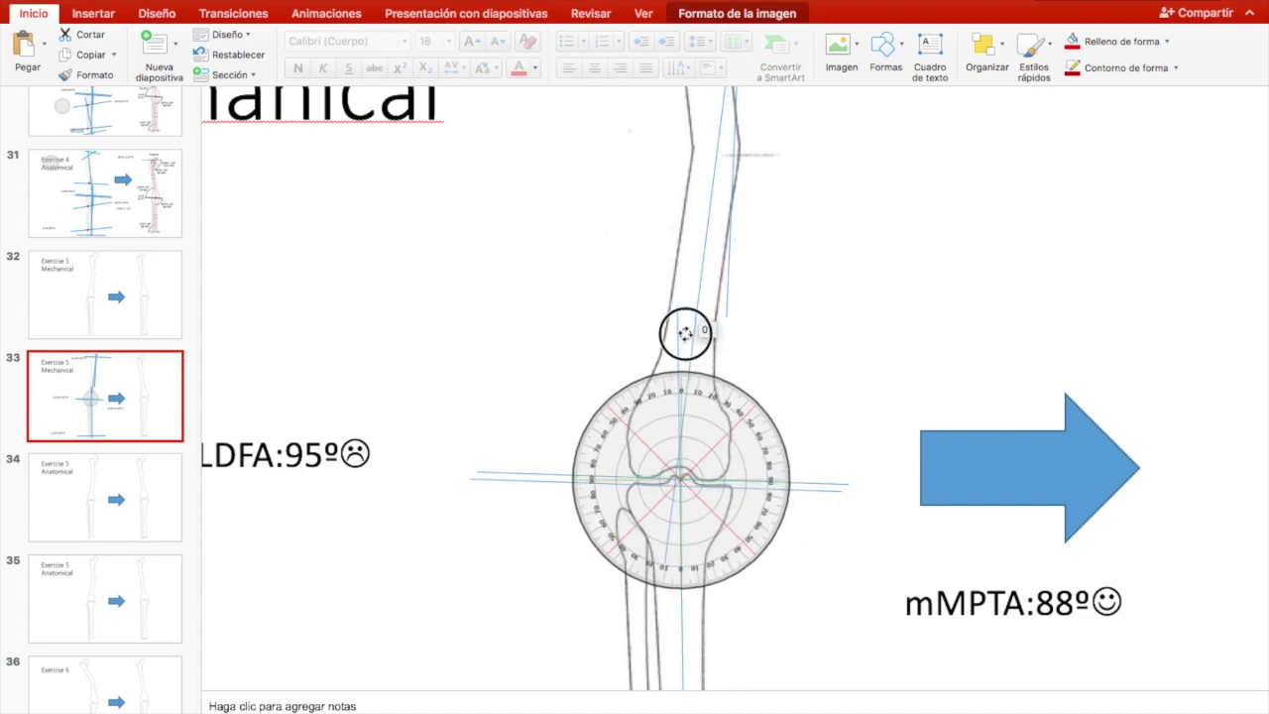
Step: Extend the femoral axis line through the knee protractor and upward, undoing the misplaced tilt
{"action": "mouse_move", "coordinate": [675, 309]}
{"action": "left_mouse_down"}
{"action": "mouse_move", "coordinate": [723, 377]}
{"action": "mouse_move", "coordinate": [675, 589]}
{"action": "mouse_move", "coordinate": [675, 558]}
{"action": "mouse_move", "coordinate": [676, 615]}
{"action": "left_mouse_up"}
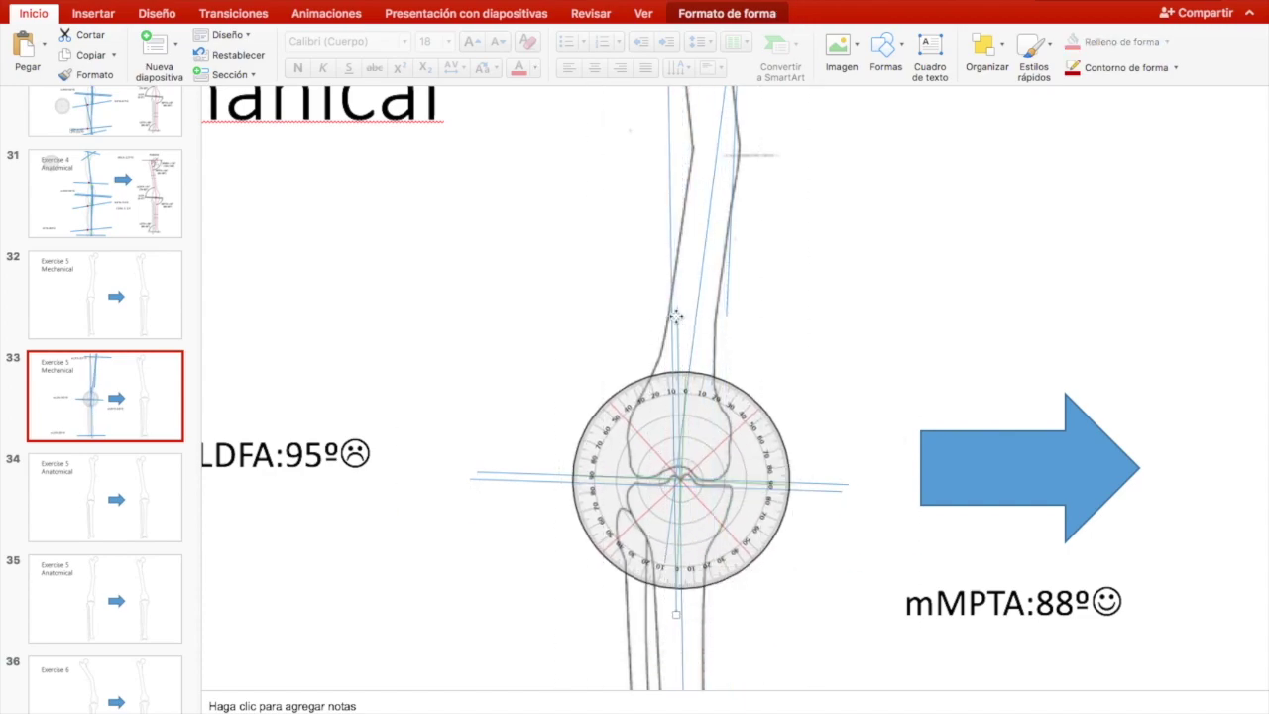
{"action": "scroll", "coordinate": [690, 313], "scroll_direction": "up", "scroll_amount": 5}
{"action": "scroll", "coordinate": [743, 133], "scroll_direction": "down", "scroll_amount": 3}
{"action": "mouse_move", "coordinate": [759, 242]}
{"action": "left_mouse_down"}
{"action": "mouse_move", "coordinate": [766, 203]}
{"action": "mouse_move", "coordinate": [766, 289]}
{"action": "mouse_move", "coordinate": [738, 350]}
{"action": "mouse_move", "coordinate": [756, 563]}
{"action": "left_mouse_up"}
{"action": "scroll", "coordinate": [742, 560], "scroll_direction": "up", "scroll_amount": 3}
{"action": "left_click_drag", "start_coordinate": [723, 127], "coordinate": [729, 121]}
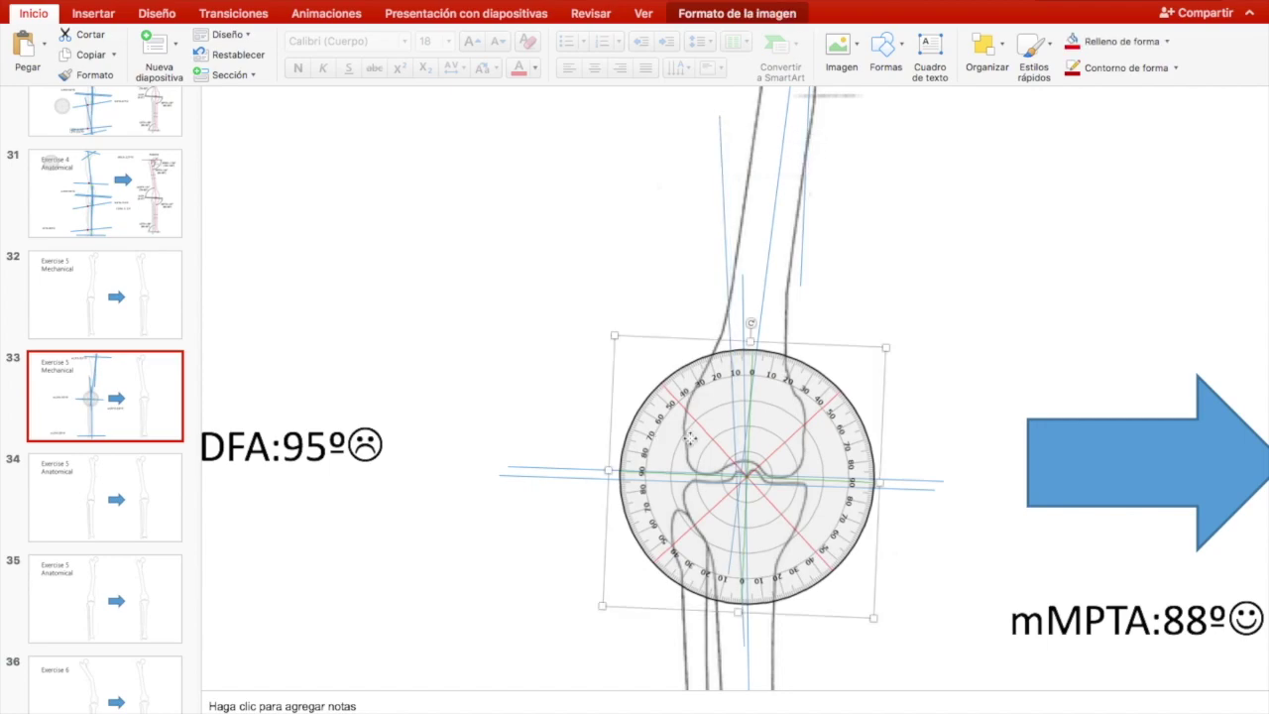
{"action": "key", "text": "ctrl+z"}
{"action": "key", "text": "ctrl+z"}
{"action": "key", "text": "ctrl+z"}
{"action": "key", "text": "ctrl+z"}
Step: Zoom out to review the whole slide with all four angle labels
{"action": "scroll", "coordinate": [725, 247], "scroll_direction": "up", "scroll_amount": 1}
{"action": "scroll", "coordinate": [717, 319], "scroll_direction": "down", "scroll_amount": 2}
{"action": "scroll", "coordinate": [718, 319], "scroll_direction": "up", "scroll_amount": 3}
{"action": "scroll", "coordinate": [943, 321], "scroll_direction": "down", "scroll_amount": 3}
{"action": "scroll", "coordinate": [824, 410], "scroll_direction": "down", "scroll_amount": 1}
{"action": "scroll", "coordinate": [824, 411], "scroll_direction": "up", "scroll_amount": 3}
{"action": "scroll", "coordinate": [824, 410], "scroll_direction": "up", "scroll_amount": 4}
{"action": "scroll", "coordinate": [824, 410], "scroll_direction": "down", "scroll_amount": 8}
{"action": "scroll", "coordinate": [802, 325], "scroll_direction": "up", "scroll_amount": 3}
{"action": "scroll", "coordinate": [801, 325], "scroll_direction": "down", "scroll_amount": 3}
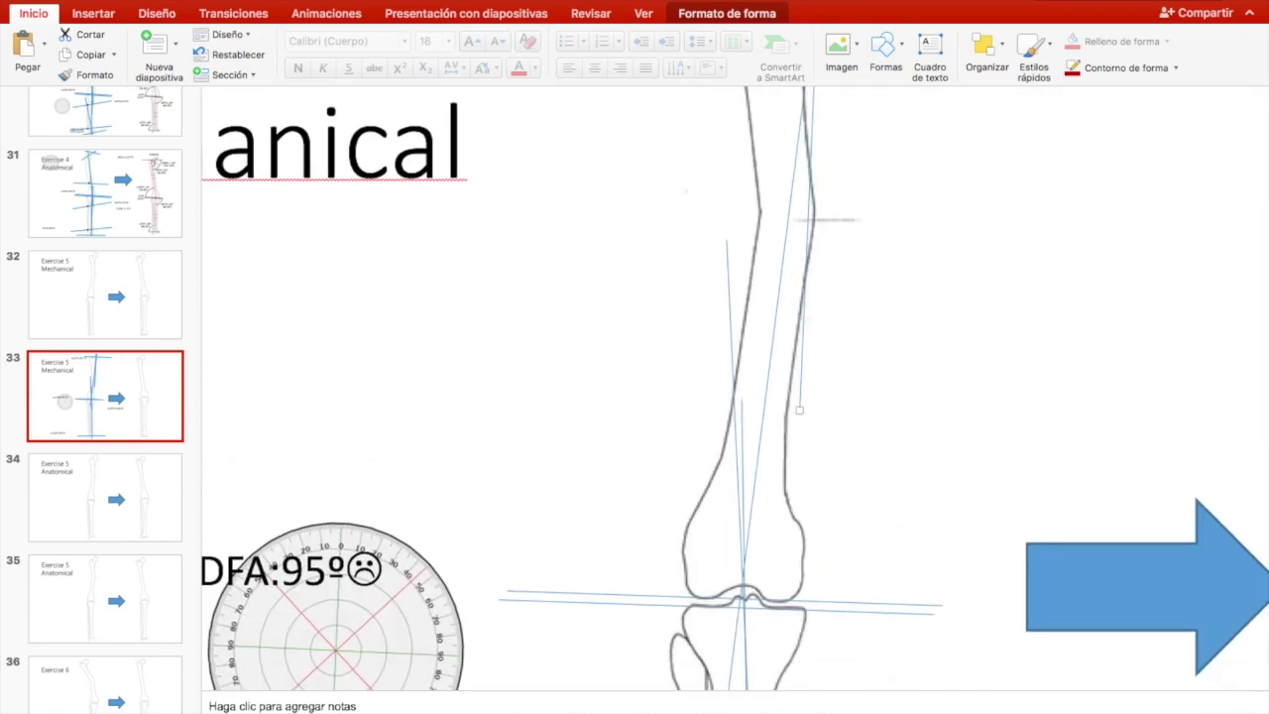
{"action": "scroll", "coordinate": [801, 325], "scroll_direction": "down", "scroll_amount": 5}
{"action": "scroll", "coordinate": [665, 345], "scroll_direction": "up", "scroll_amount": 5}
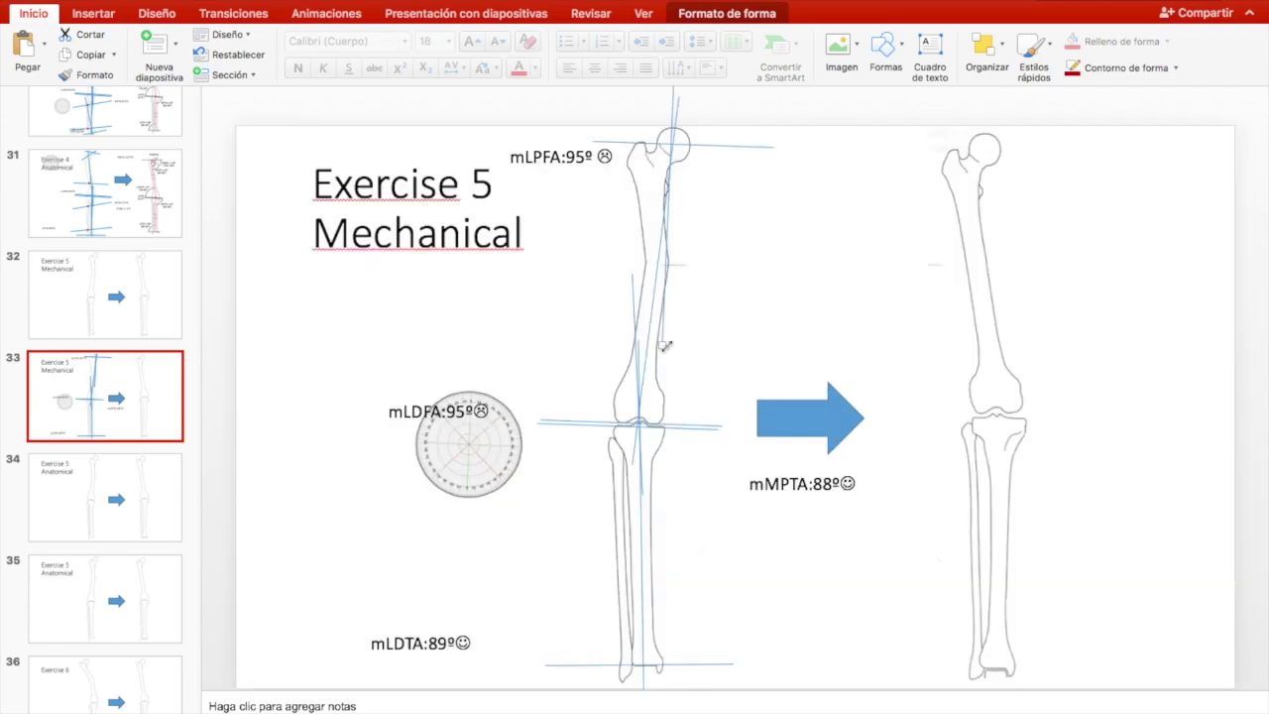
Step: Place the protractor over the knee joint
{"action": "left_click_drag", "start_coordinate": [490, 451], "coordinate": [662, 439]}
{"action": "scroll", "coordinate": [663, 442], "scroll_direction": "up", "scroll_amount": 3}
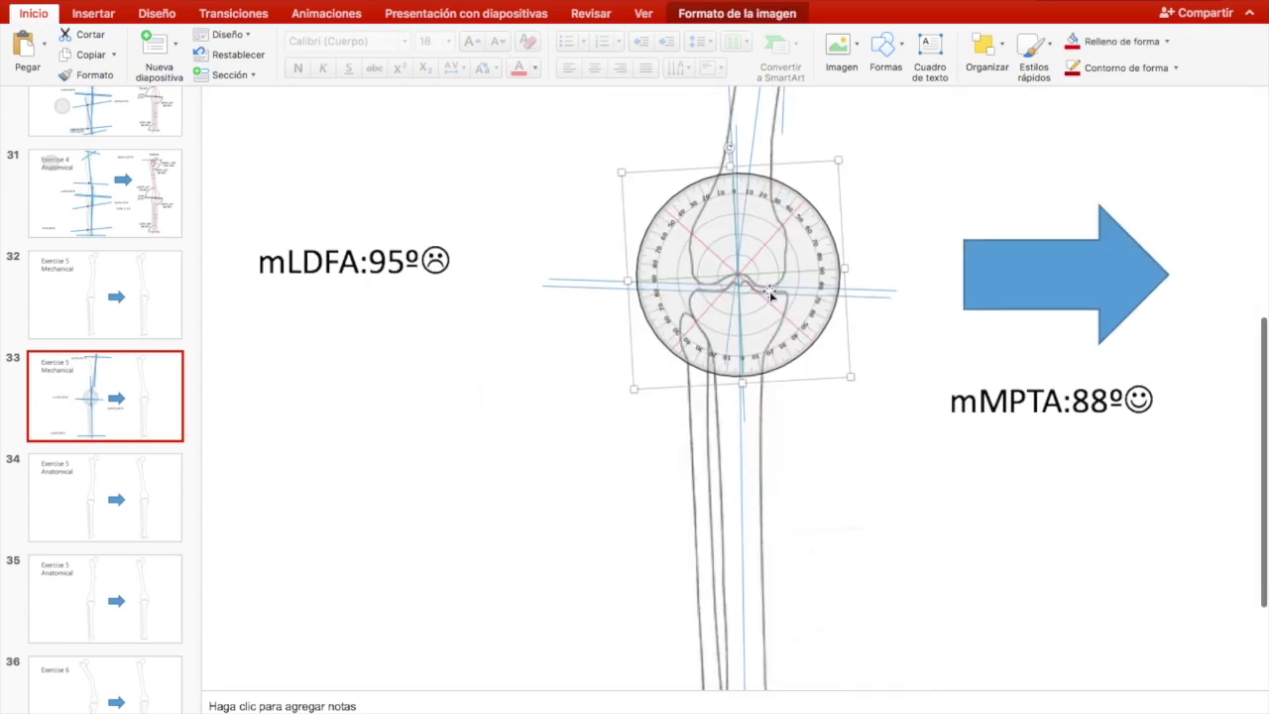
{"action": "scroll", "coordinate": [844, 303], "scroll_direction": "up", "scroll_amount": 5}
{"action": "scroll", "coordinate": [843, 303], "scroll_direction": "down", "scroll_amount": 2}
{"action": "scroll", "coordinate": [844, 304], "scroll_direction": "up", "scroll_amount": 2}
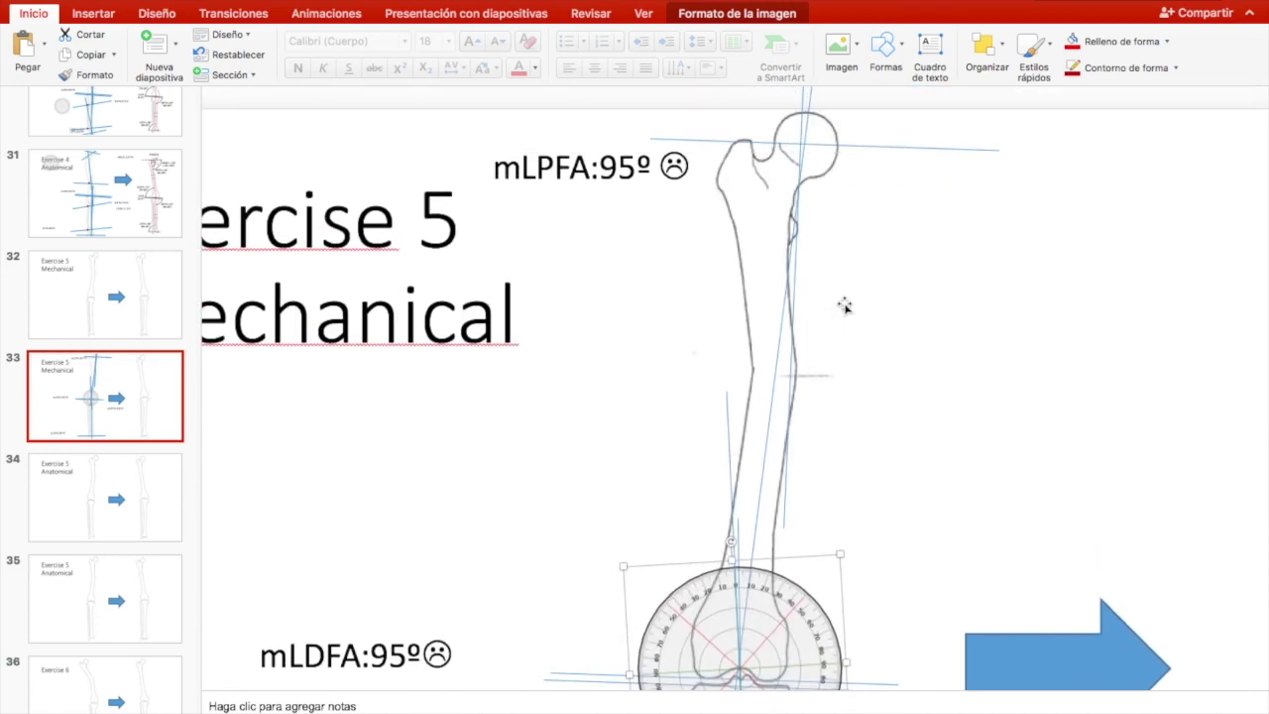
{"action": "scroll", "coordinate": [844, 304], "scroll_direction": "down", "scroll_amount": 3}
{"action": "scroll", "coordinate": [799, 556], "scroll_direction": "down", "scroll_amount": 3}
Step: Select the femoral axis line and adjust its lower end
{"action": "left_click", "coordinate": [744, 429]}
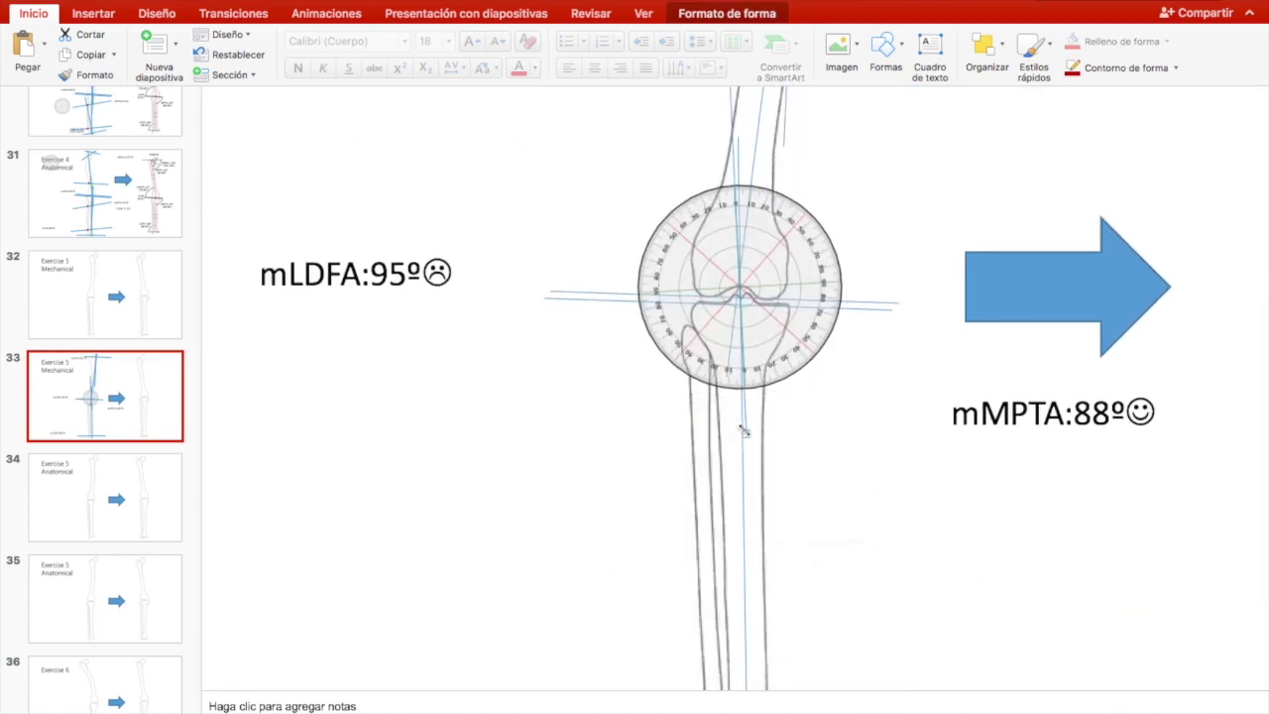
{"action": "scroll", "coordinate": [744, 430], "scroll_direction": "up", "scroll_amount": 1}
{"action": "scroll", "coordinate": [744, 429], "scroll_direction": "up", "scroll_amount": 2}
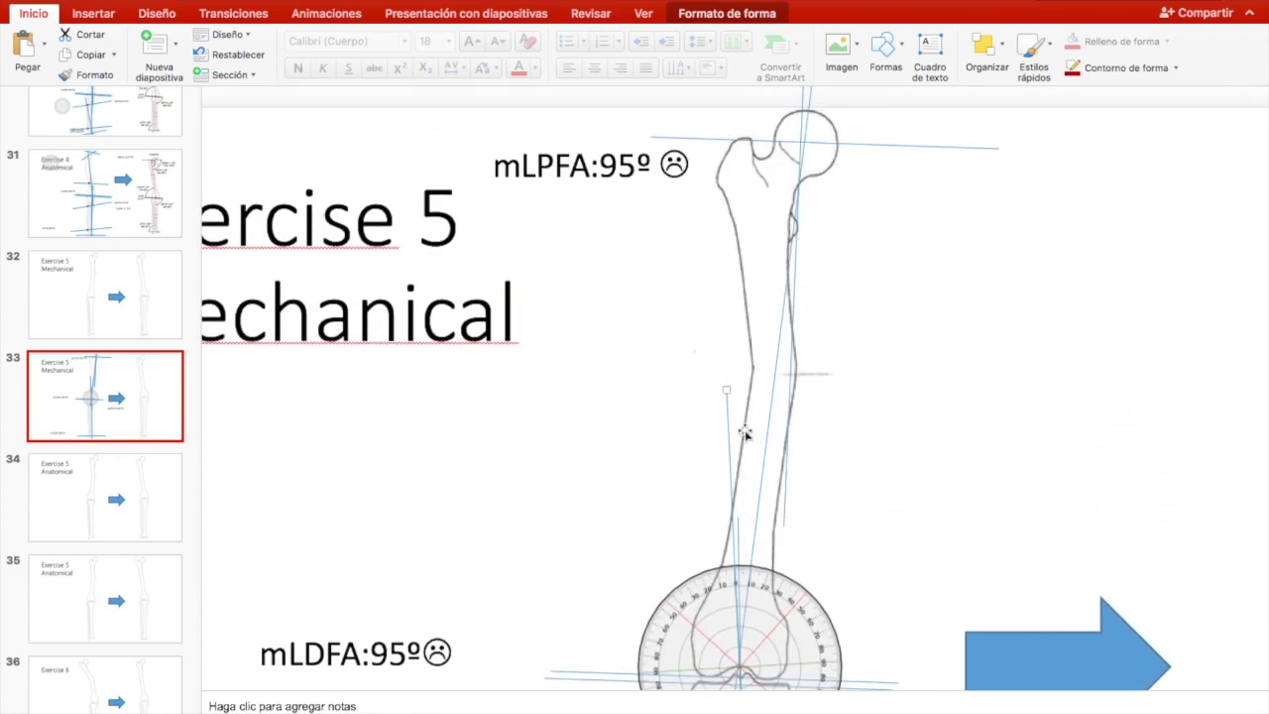
{"action": "scroll", "coordinate": [785, 439], "scroll_direction": "down", "scroll_amount": 3}
{"action": "scroll", "coordinate": [786, 440], "scroll_direction": "down", "scroll_amount": 2}
{"action": "left_click_drag", "start_coordinate": [751, 552], "coordinate": [754, 540]}
{"action": "scroll", "coordinate": [822, 476], "scroll_direction": "up", "scroll_amount": 5}
Step: Move the protractor onto the femur shaft, centring and rotating it to match
{"action": "left_click_drag", "start_coordinate": [784, 618], "coordinate": [784, 491]}
{"action": "left_click_drag", "start_coordinate": [783, 369], "coordinate": [787, 352]}
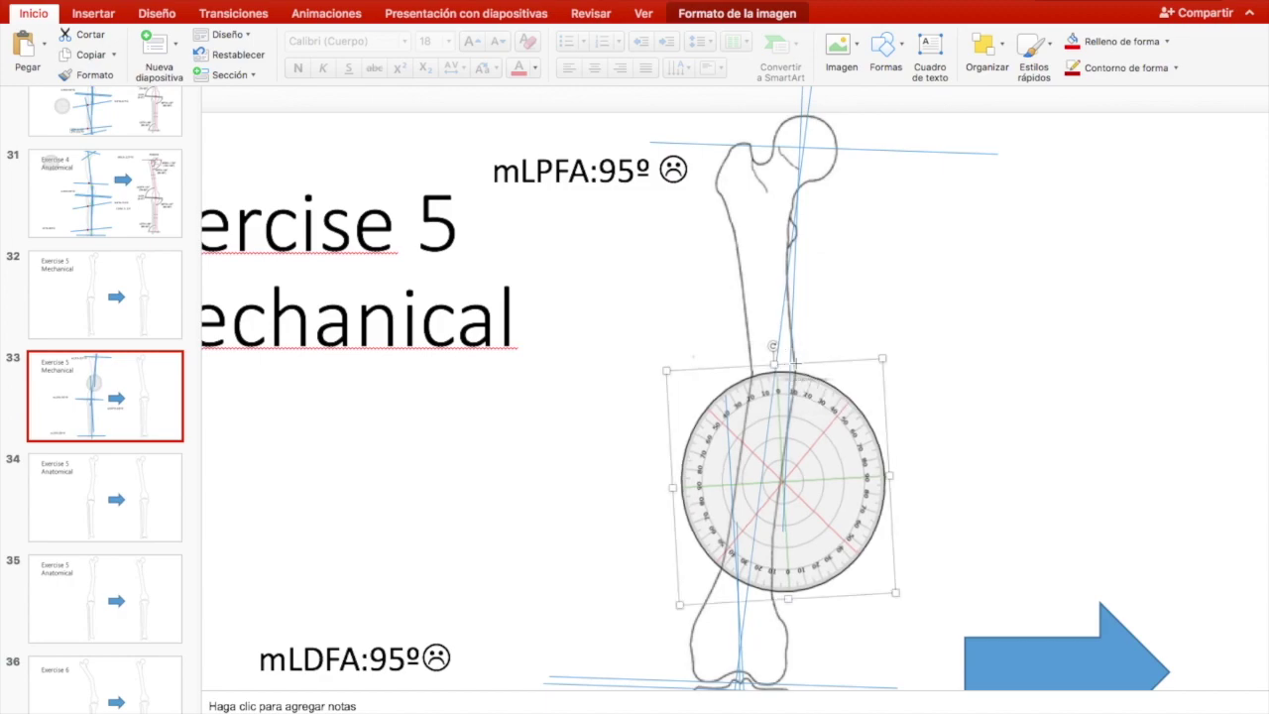
{"action": "left_click_drag", "start_coordinate": [853, 533], "coordinate": [858, 459]}
{"action": "left_click_drag", "start_coordinate": [799, 272], "coordinate": [794, 293]}
{"action": "scroll", "coordinate": [794, 199], "scroll_direction": "down", "scroll_amount": 3}
Step: Lengthen the vertical axis line down to the ankle
{"action": "left_click", "coordinate": [793, 174]}
{"action": "scroll", "coordinate": [793, 173], "scroll_direction": "down", "scroll_amount": 1}
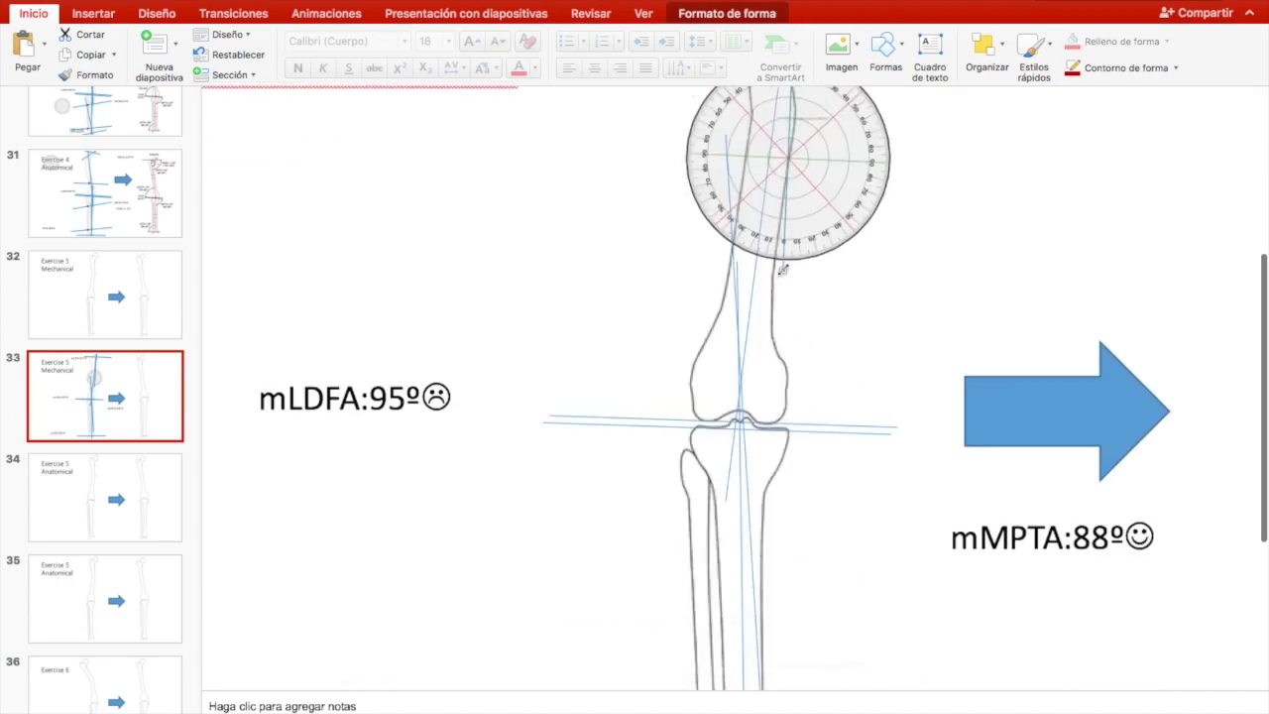
{"action": "scroll", "coordinate": [765, 467], "scroll_direction": "down", "scroll_amount": 3}
{"action": "left_click_drag", "start_coordinate": [766, 466], "coordinate": [754, 621]}
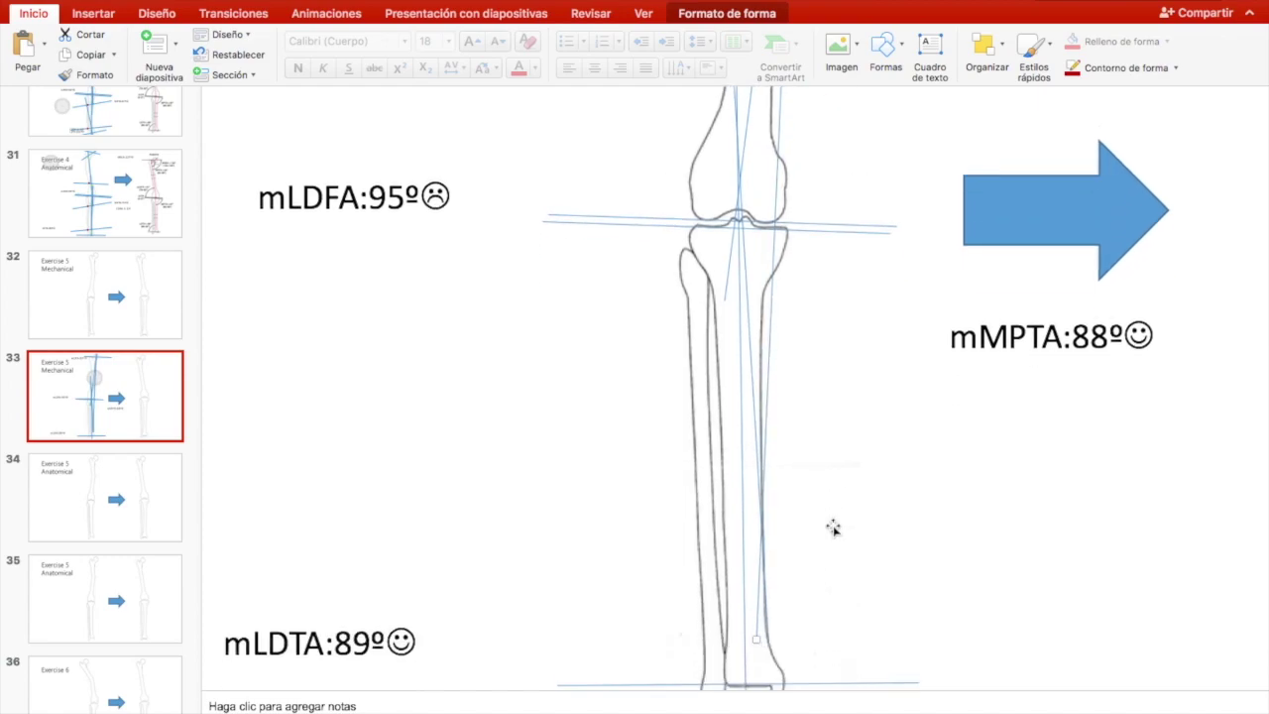
{"action": "scroll", "coordinate": [833, 526], "scroll_direction": "up", "scroll_amount": 5}
Step: Place the protractor over the femoral head to check the hip angle
{"action": "left_click", "coordinate": [873, 377]}
{"action": "scroll", "coordinate": [876, 363], "scroll_direction": "up", "scroll_amount": 2}
{"action": "left_click_drag", "start_coordinate": [852, 513], "coordinate": [871, 222]}
{"action": "scroll", "coordinate": [868, 215], "scroll_direction": "down", "scroll_amount": 1}
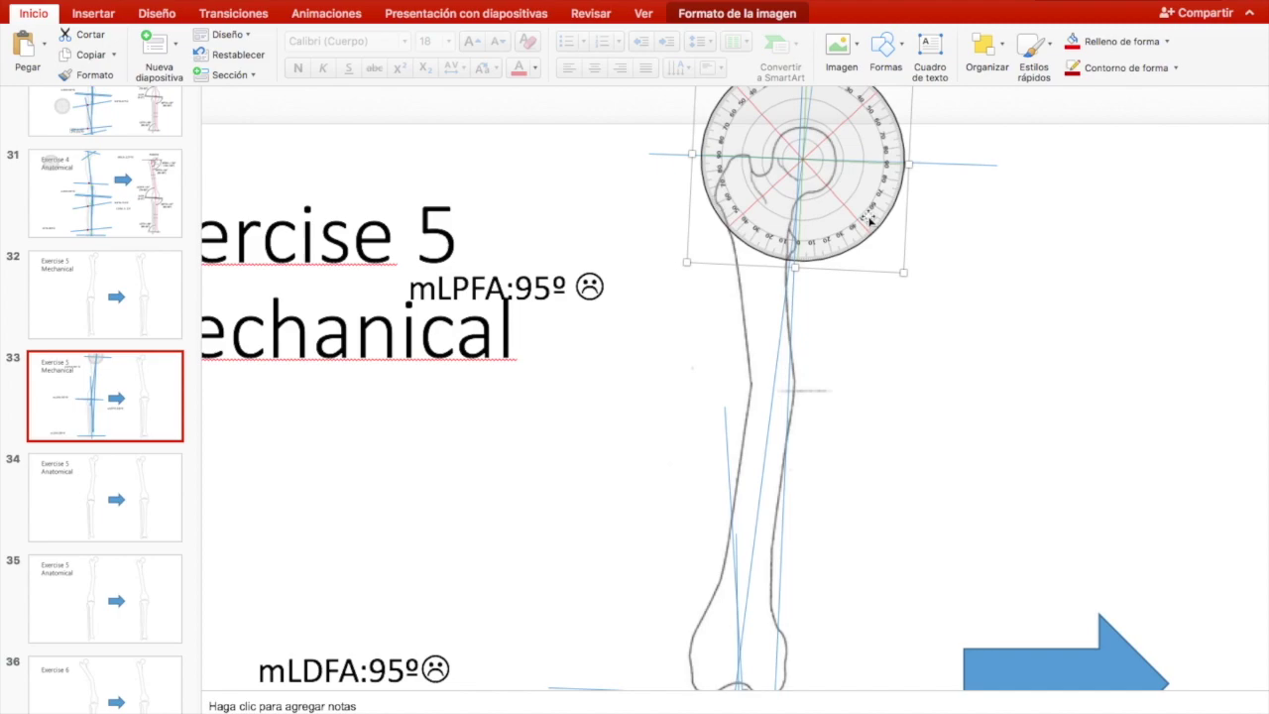
Step: Move the protractor off to the right side of the slide
{"action": "left_click", "coordinate": [788, 377]}
{"action": "scroll", "coordinate": [935, 405], "scroll_direction": "down", "scroll_amount": 5}
{"action": "scroll", "coordinate": [935, 406], "scroll_direction": "down", "scroll_amount": 2}
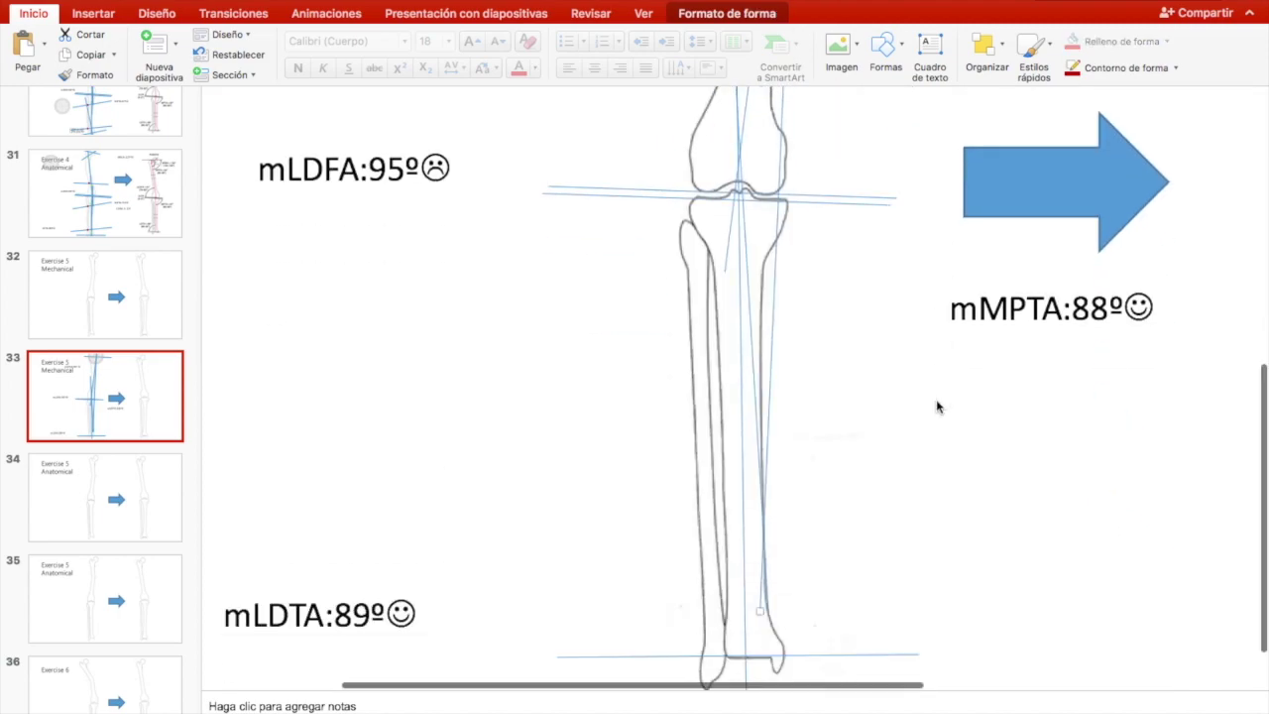
{"action": "scroll", "coordinate": [937, 406], "scroll_direction": "up", "scroll_amount": 4}
{"action": "scroll", "coordinate": [937, 408], "scroll_direction": "up", "scroll_amount": 3}
{"action": "left_click_drag", "start_coordinate": [799, 173], "coordinate": [1130, 491]}
{"action": "scroll", "coordinate": [900, 368], "scroll_direction": "down", "scroll_amount": 2}
{"action": "scroll", "coordinate": [900, 450], "scroll_direction": "up", "scroll_amount": 2}
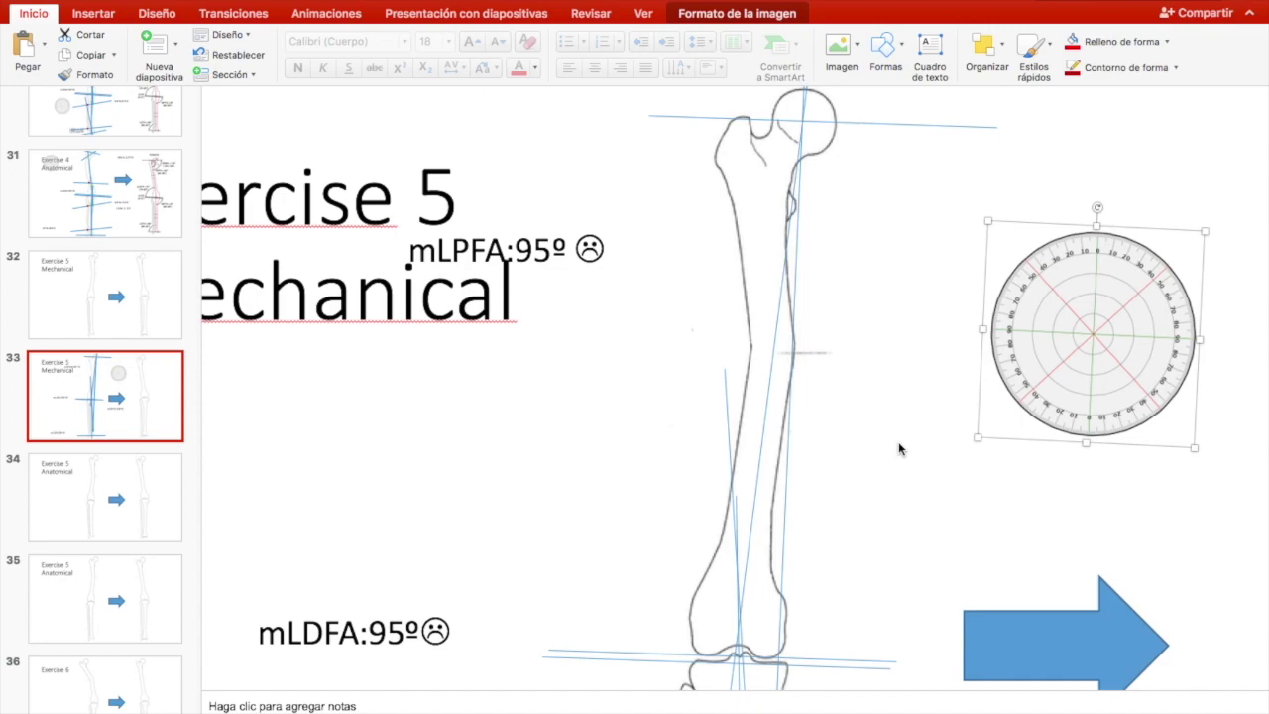
{"action": "scroll", "coordinate": [900, 449], "scroll_direction": "down", "scroll_amount": 1}
{"action": "scroll", "coordinate": [899, 449], "scroll_direction": "down", "scroll_amount": 9}
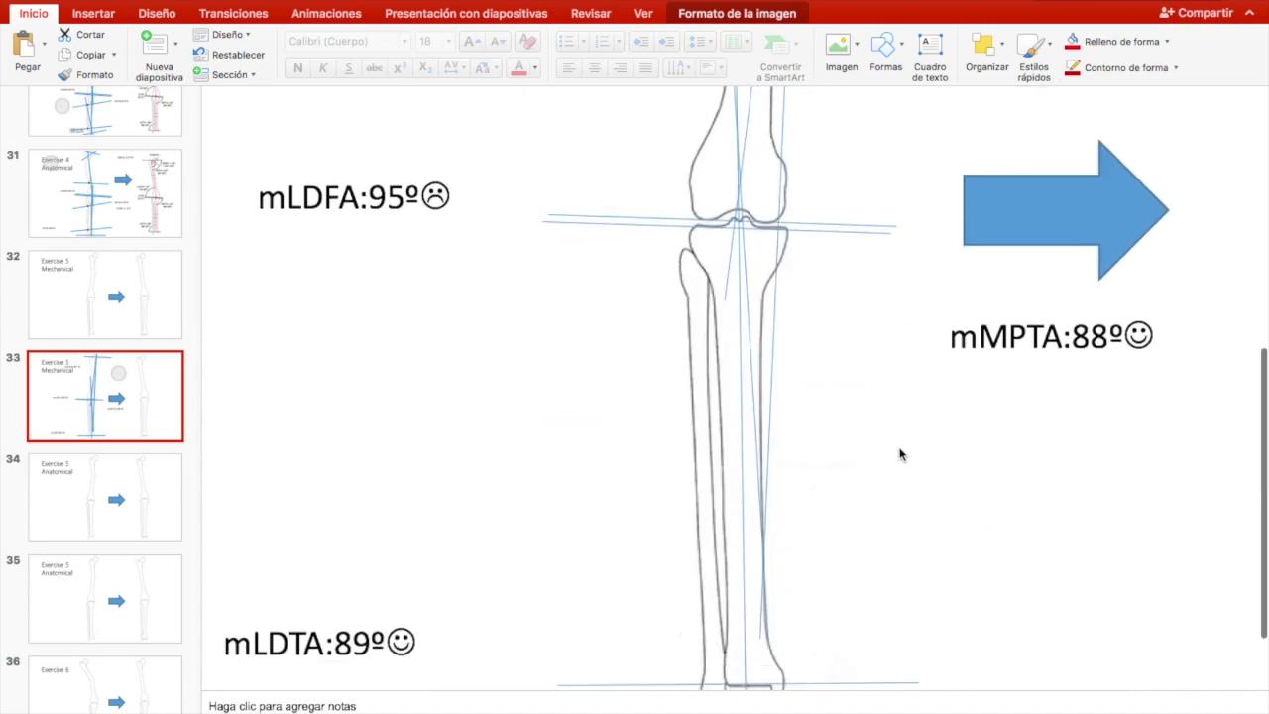
{"action": "left_click", "coordinate": [105, 193]}
{"action": "mouse_move", "coordinate": [749, 642]}
{"action": "left_mouse_down"}
{"action": "mouse_move", "coordinate": [680, 623]}
{"action": "mouse_move", "coordinate": [700, 644]}
{"action": "mouse_move", "coordinate": [765, 550]}
{"action": "left_mouse_up"}
Step: Place the protractor over the ankle and rotate it to match the tibial axis
{"action": "scroll", "coordinate": [952, 561], "scroll_direction": "up", "scroll_amount": 3}
{"action": "left_click_drag", "start_coordinate": [1131, 59], "coordinate": [785, 327]}
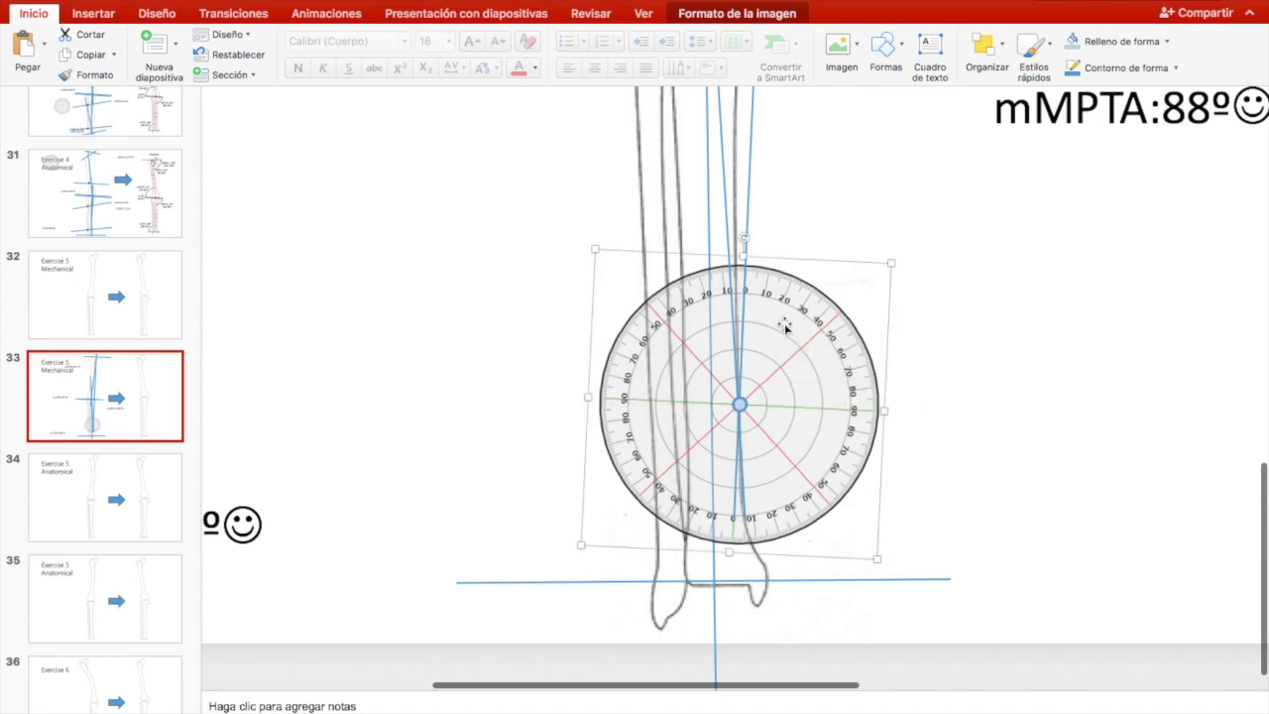
{"action": "left_click_drag", "start_coordinate": [744, 239], "coordinate": [745, 222]}
{"action": "left_click_drag", "start_coordinate": [744, 225], "coordinate": [745, 193]}
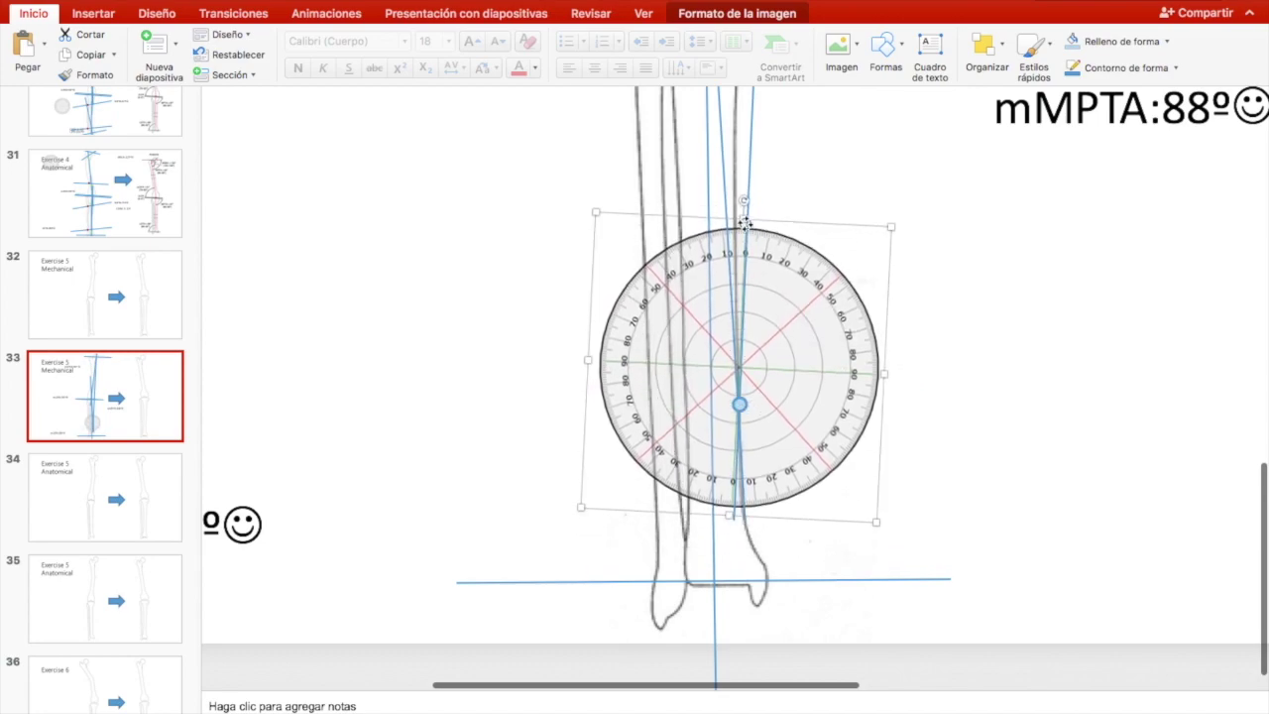
{"action": "key", "text": "Down"}
{"action": "key", "text": "Down"}
{"action": "key", "text": "Down"}
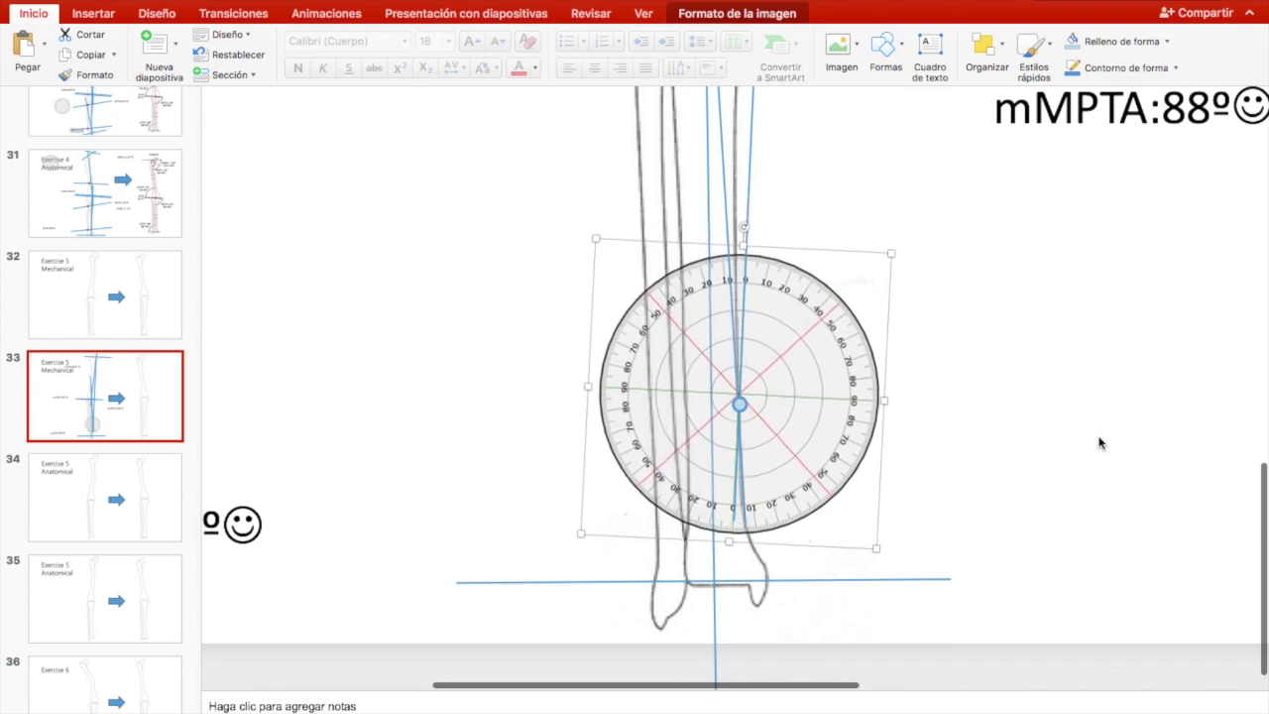
{"action": "key", "text": "Down"}
{"action": "key", "text": "ctrl+z"}
{"action": "key", "text": "ctrl+z"}
{"action": "key", "text": "ctrl+z"}
{"action": "key", "text": "ctrl+z"}
{"action": "key", "text": "ctrl+z"}
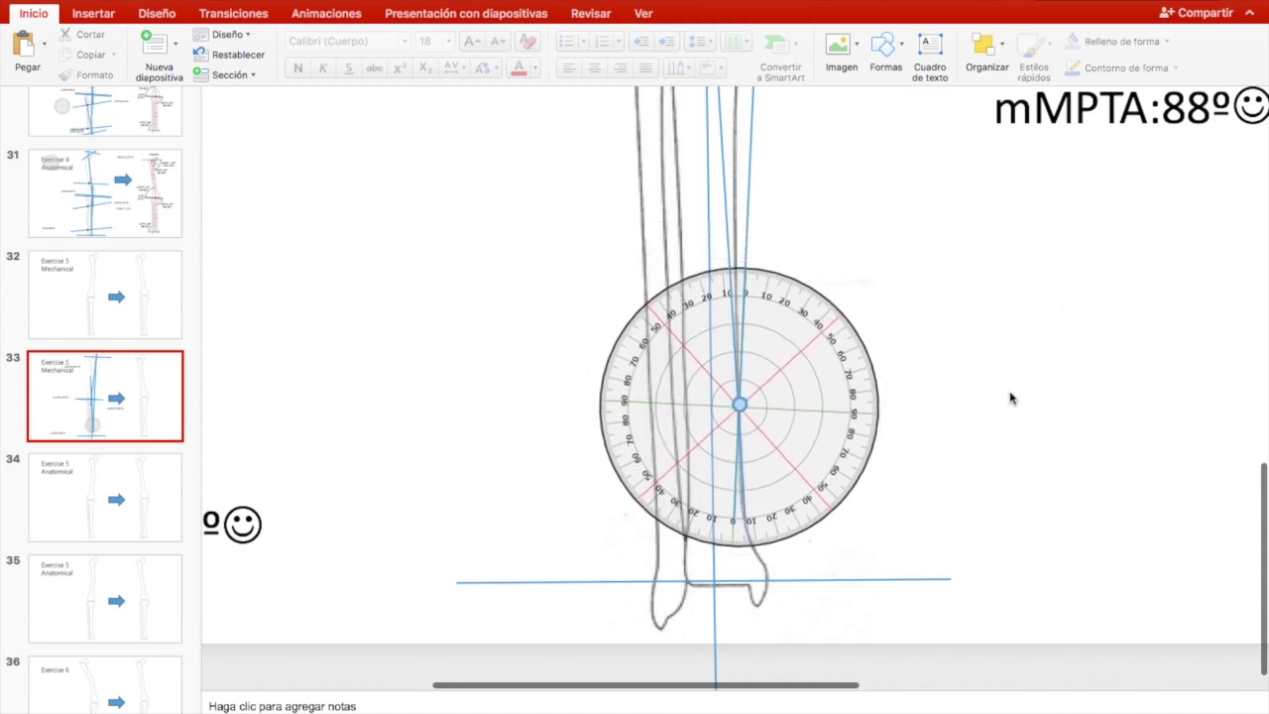
{"action": "key", "text": "ctrl+z"}
{"action": "key", "text": "ctrl+z"}
{"action": "key", "text": "ctrl+z"}
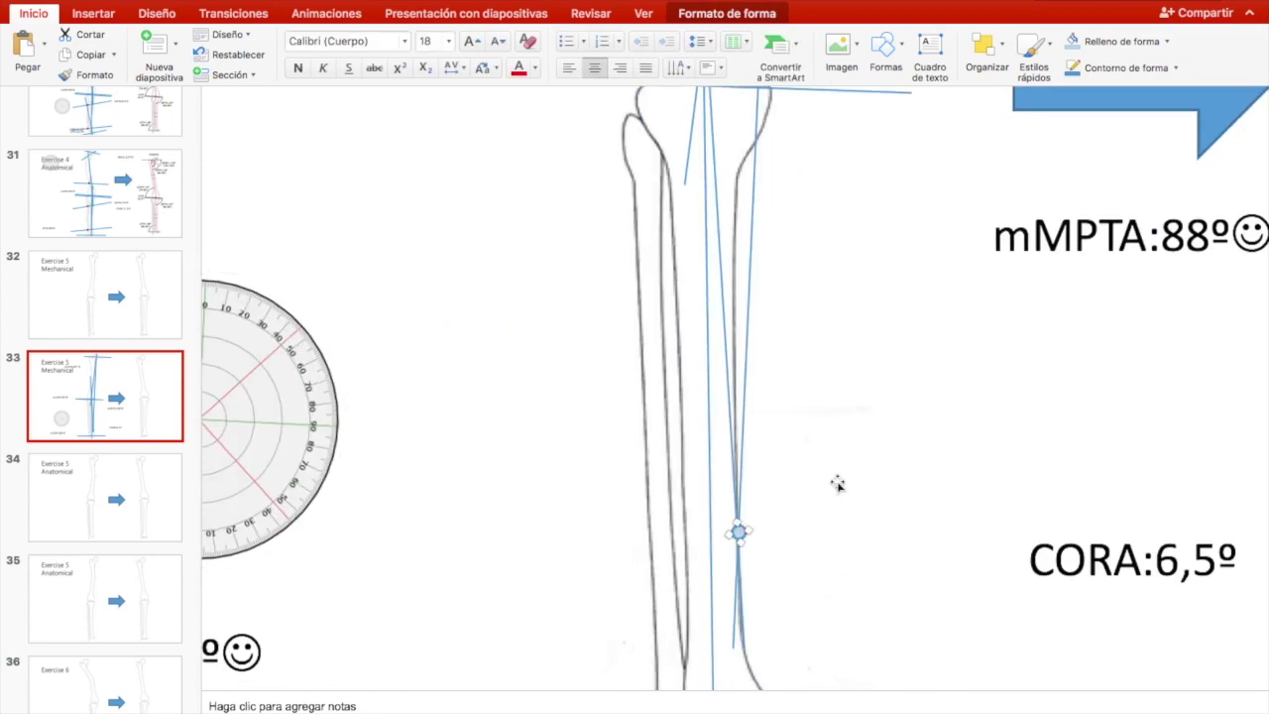
Step: Move the red CORA marker to just below the knee joint lines
{"action": "left_click_drag", "start_coordinate": [649, 660], "coordinate": [675, 113]}
{"action": "scroll", "coordinate": [796, 438], "scroll_direction": "up", "scroll_amount": 5}
{"action": "scroll", "coordinate": [798, 442], "scroll_direction": "up", "scroll_amount": 5}
{"action": "scroll", "coordinate": [798, 442], "scroll_direction": "down", "scroll_amount": 2}
{"action": "scroll", "coordinate": [798, 442], "scroll_direction": "up", "scroll_amount": 5}
{"action": "scroll", "coordinate": [796, 440], "scroll_direction": "up", "scroll_amount": 3}
{"action": "scroll", "coordinate": [796, 439], "scroll_direction": "down", "scroll_amount": 8}
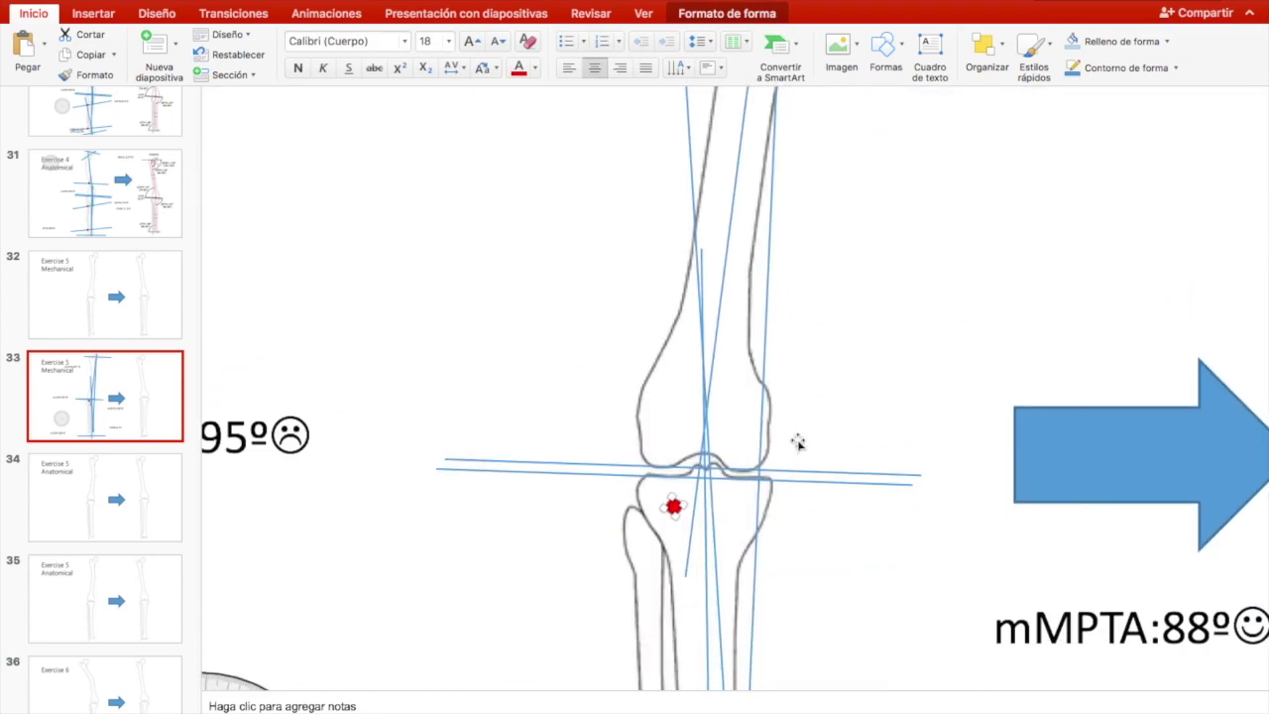
{"action": "left_click", "coordinate": [789, 471]}
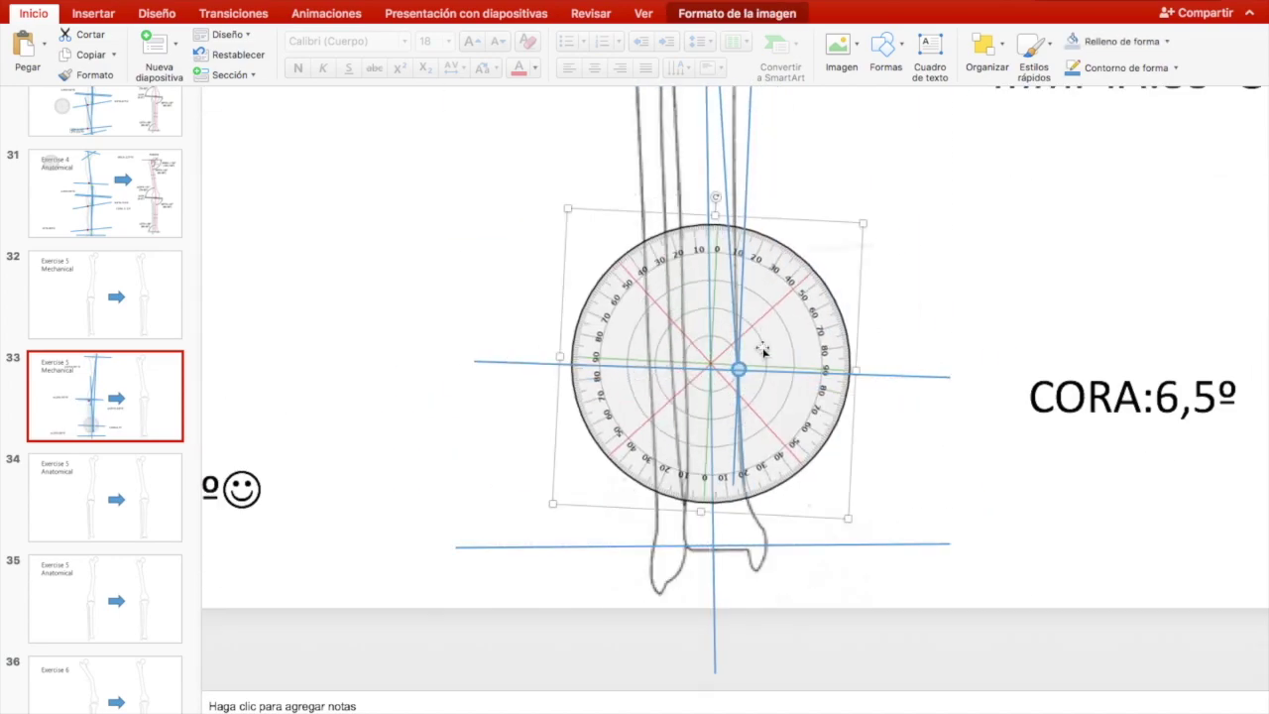
Step: Level the horizontal blue line through the axis intersection and move the protractor to the lower left
{"action": "left_click_drag", "start_coordinate": [775, 534], "coordinate": [937, 380]}
{"action": "left_click", "coordinate": [817, 308]}
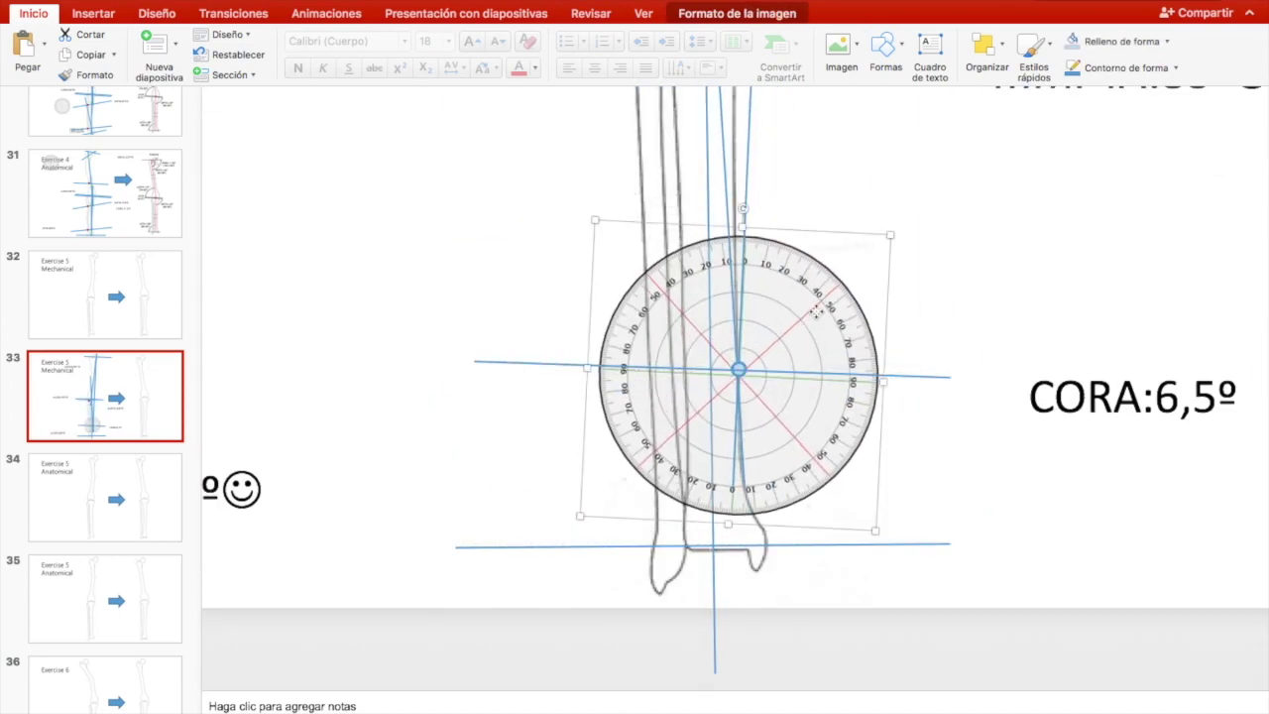
{"action": "left_click", "coordinate": [838, 375]}
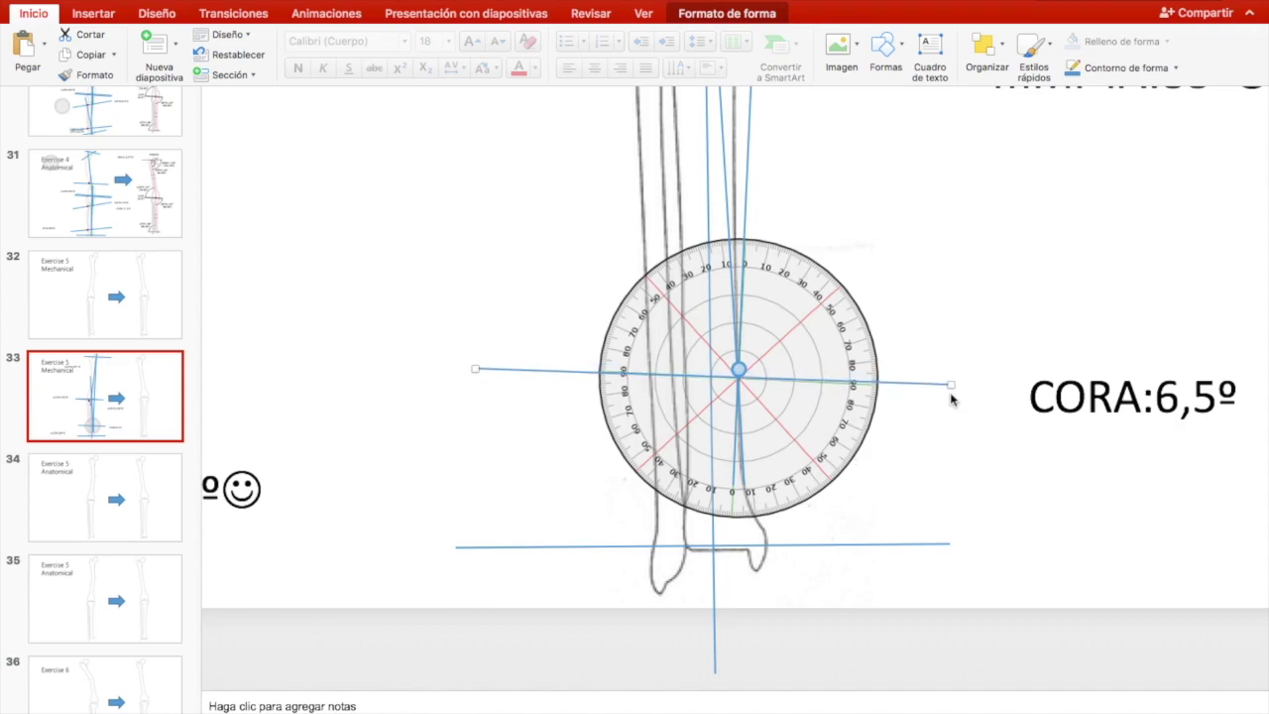
{"action": "mouse_move", "coordinate": [475, 369]}
{"action": "left_mouse_down"}
{"action": "mouse_move", "coordinate": [476, 354]}
{"action": "mouse_move", "coordinate": [510, 388]}
{"action": "mouse_move", "coordinate": [502, 363]}
{"action": "mouse_move", "coordinate": [523, 376]}
{"action": "mouse_move", "coordinate": [966, 377]}
{"action": "left_mouse_up"}
{"action": "left_click_drag", "start_coordinate": [738, 368], "coordinate": [392, 379]}
{"action": "left_click", "coordinate": [739, 375]}
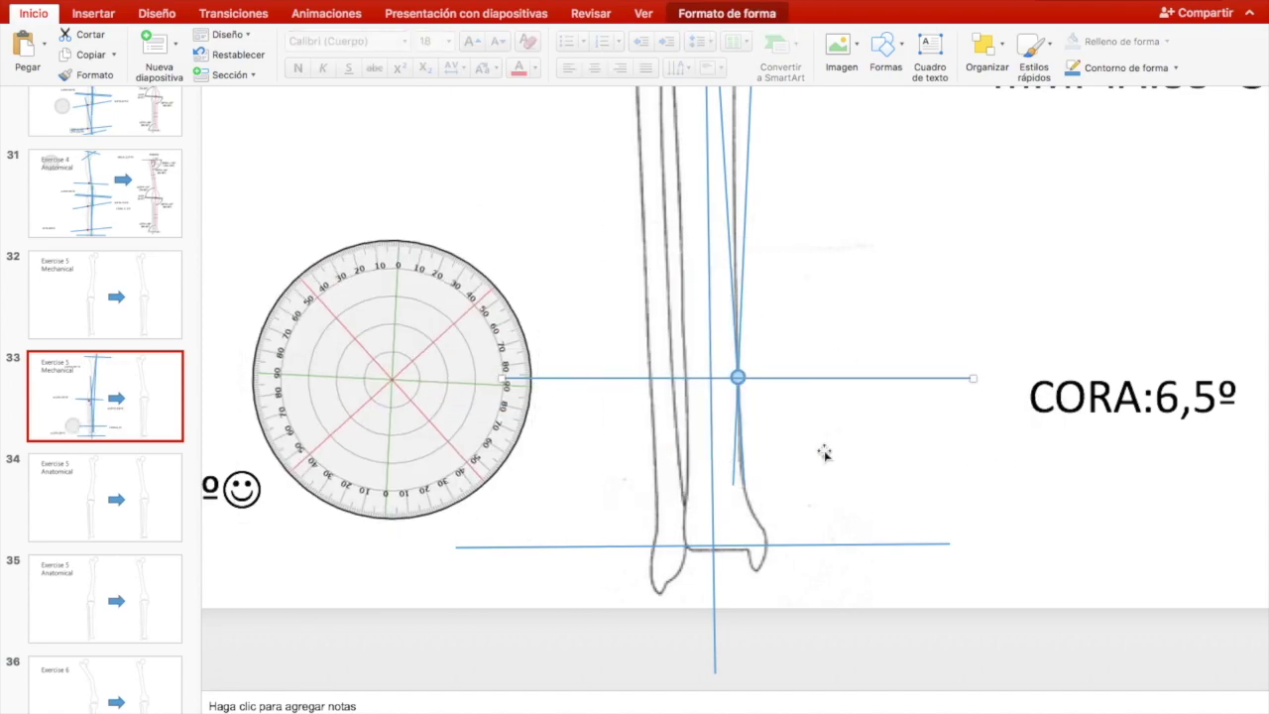
{"action": "key", "text": "ctrl+z"}
{"action": "key", "text": "ctrl+z"}
{"action": "scroll", "coordinate": [817, 423], "scroll_direction": "up", "scroll_amount": 3}
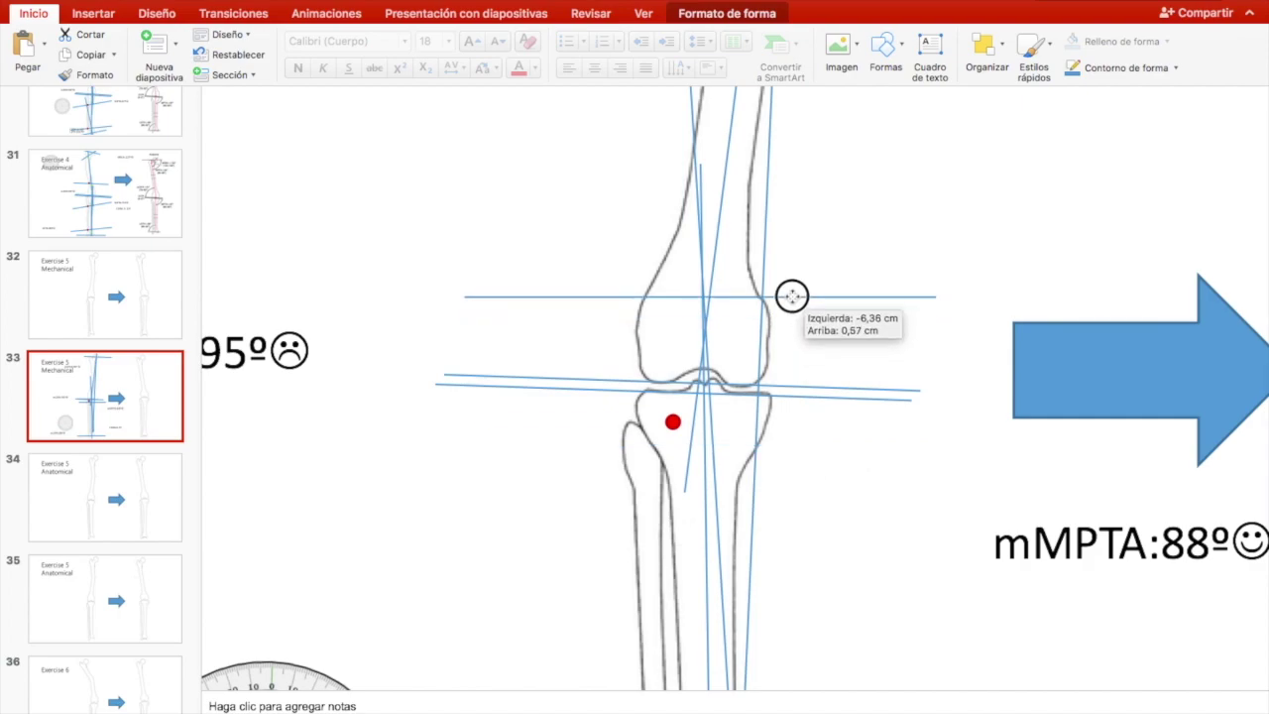
Step: Shorten the horizontal line above the knee from its right end and zoom out
{"action": "left_click_drag", "start_coordinate": [794, 295], "coordinate": [646, 294]}
{"action": "scroll", "coordinate": [725, 370], "scroll_direction": "up", "scroll_amount": 5}
{"action": "scroll", "coordinate": [725, 370], "scroll_direction": "down", "scroll_amount": 2}
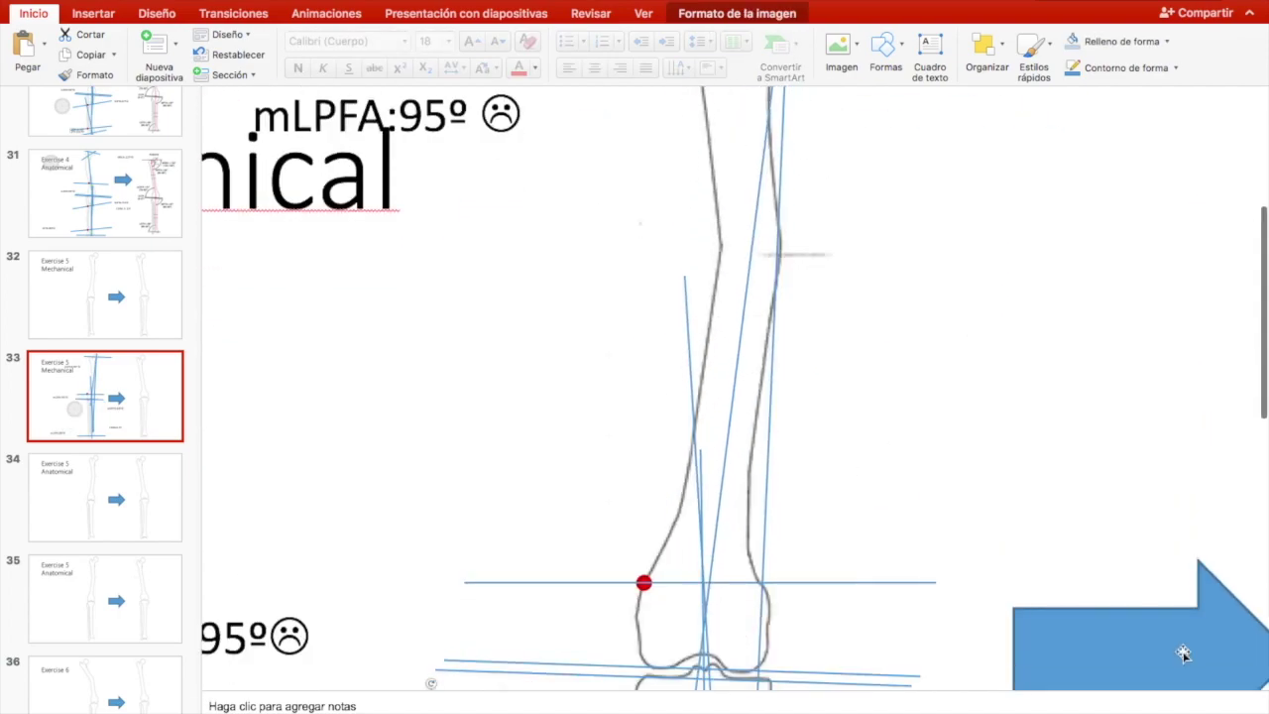
{"action": "scroll", "coordinate": [1062, 586], "scroll_direction": "down", "scroll_amount": 5, "text": "ctrl"}
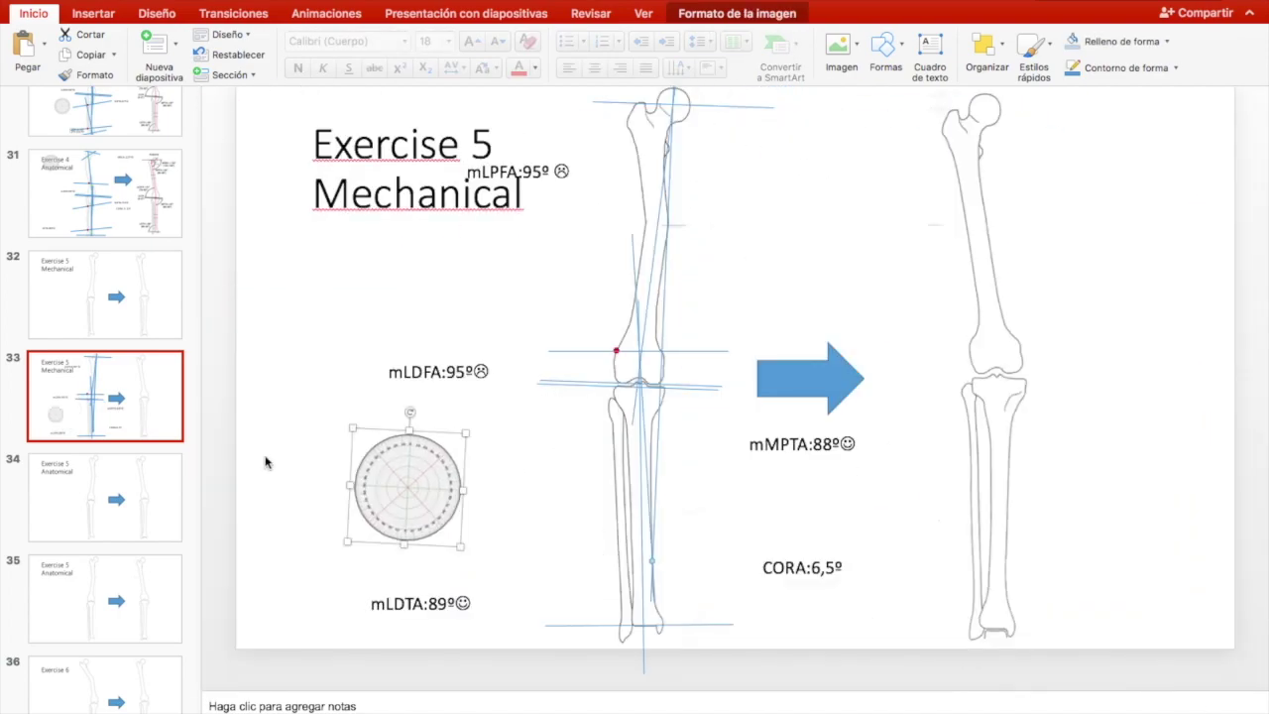
Step: Duplicate the Exercise 5 Mechanical slide as slide 34 and select its leg picture
{"action": "key", "text": "ctrl+d"}
{"action": "left_click", "coordinate": [645, 198]}
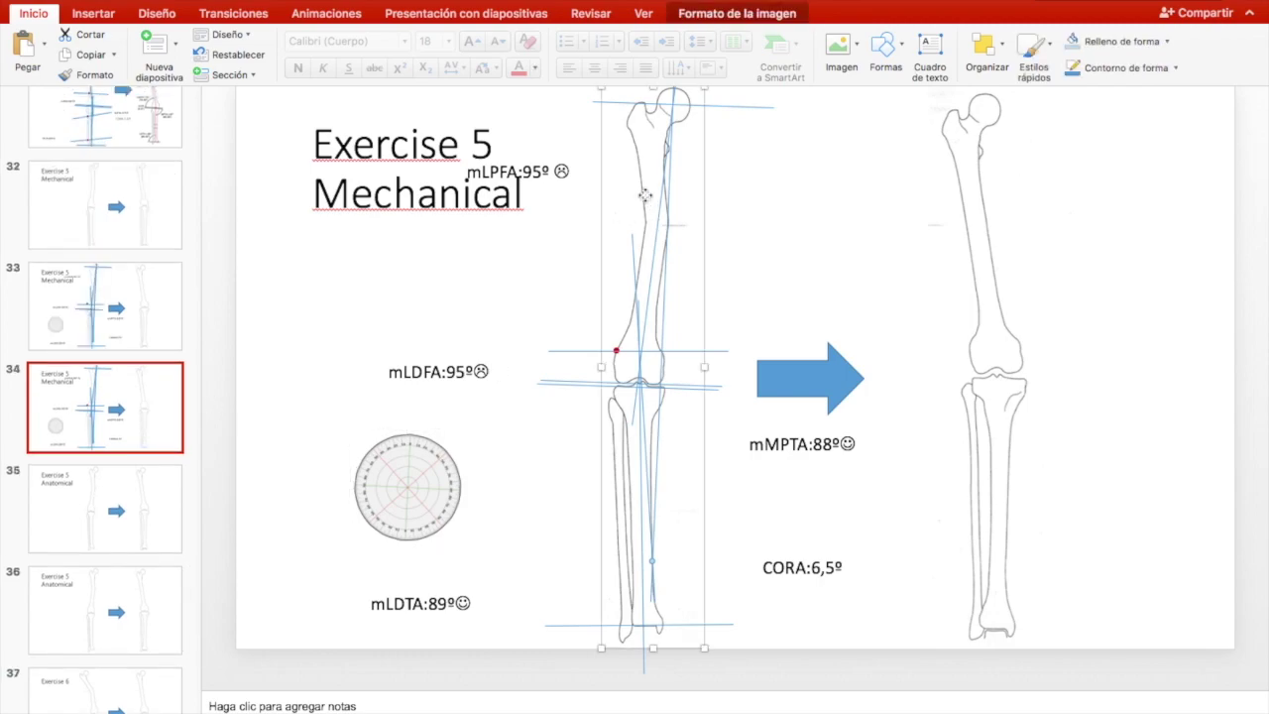
{"action": "key", "text": "ctrl+shift+bracketright"}
{"action": "right_click", "coordinate": [627, 221]}
Step: Send the leg picture behind the lines and crop its bottom and left edges
{"action": "left_click", "coordinate": [841, 397]}
{"action": "left_click", "coordinate": [736, 13]}
{"action": "left_click", "coordinate": [773, 44]}
{"action": "mouse_move", "coordinate": [653, 645]}
{"action": "left_mouse_down"}
{"action": "mouse_move", "coordinate": [653, 364]}
{"action": "mouse_move", "coordinate": [654, 621]}
{"action": "left_mouse_up"}
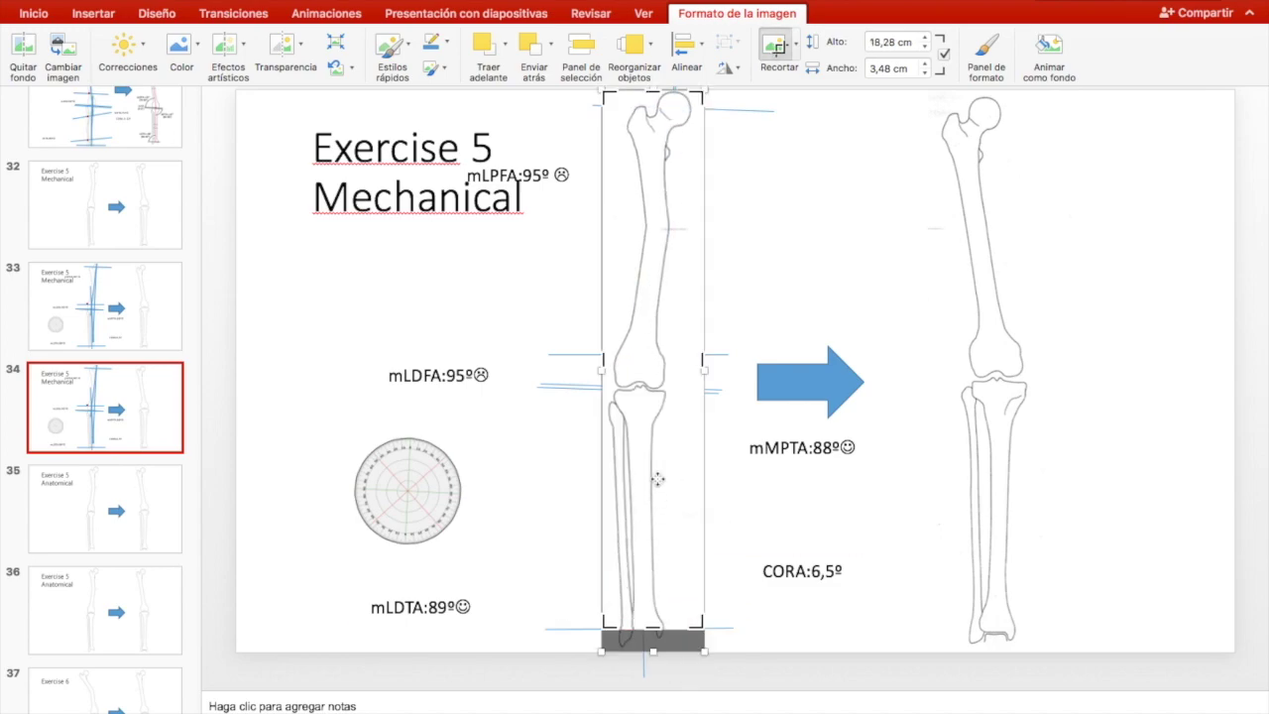
{"action": "left_click_drag", "start_coordinate": [601, 358], "coordinate": [552, 363]}
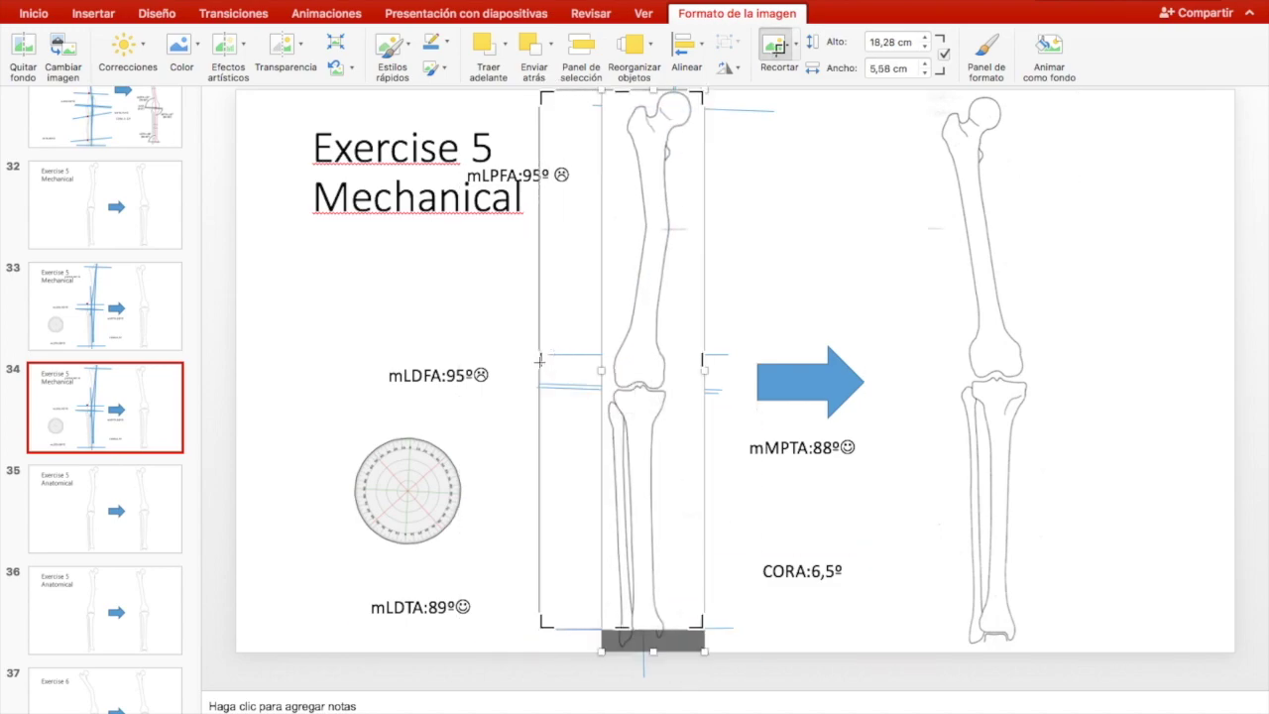
Step: Remove the leg picture's background so the axis lines show through
{"action": "left_click", "coordinate": [23, 55]}
{"action": "left_click_drag", "start_coordinate": [645, 406], "coordinate": [608, 249]}
{"action": "scroll", "coordinate": [615, 387], "scroll_direction": "up", "scroll_amount": 5}
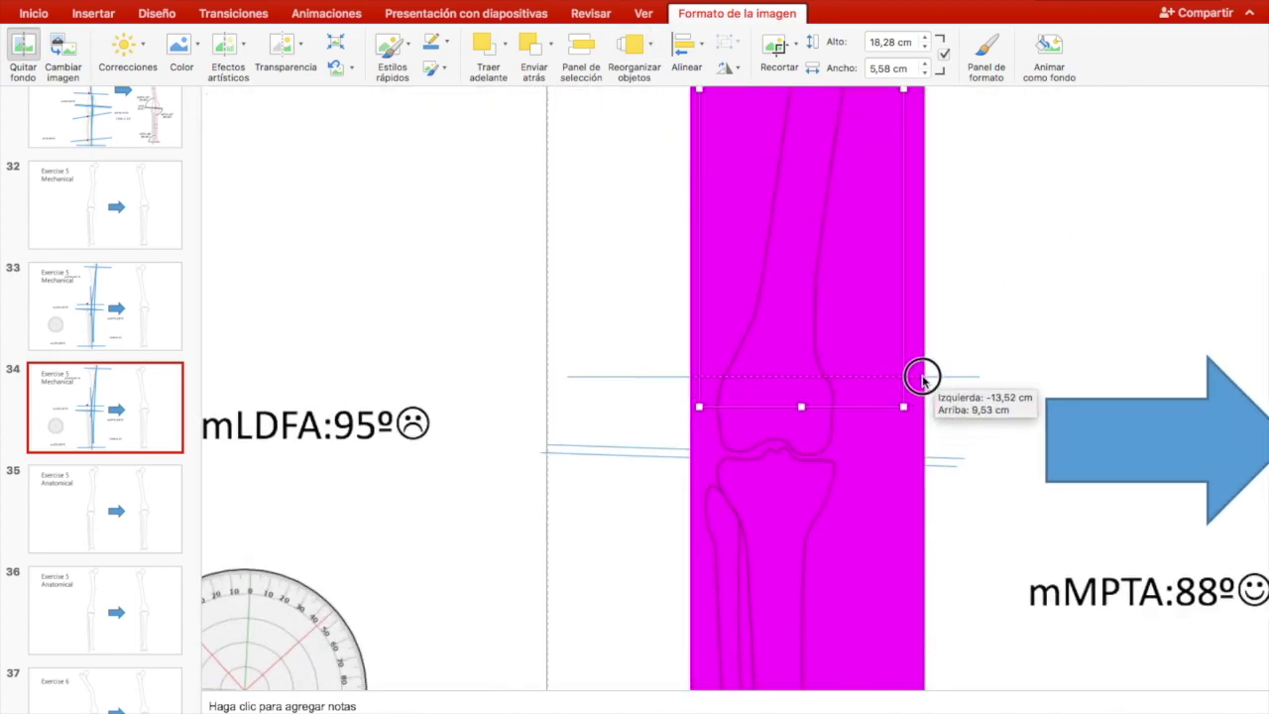
{"action": "mouse_move", "coordinate": [922, 377]}
{"action": "left_mouse_down"}
{"action": "mouse_move", "coordinate": [694, 388]}
{"action": "mouse_move", "coordinate": [926, 376]}
{"action": "left_mouse_up"}
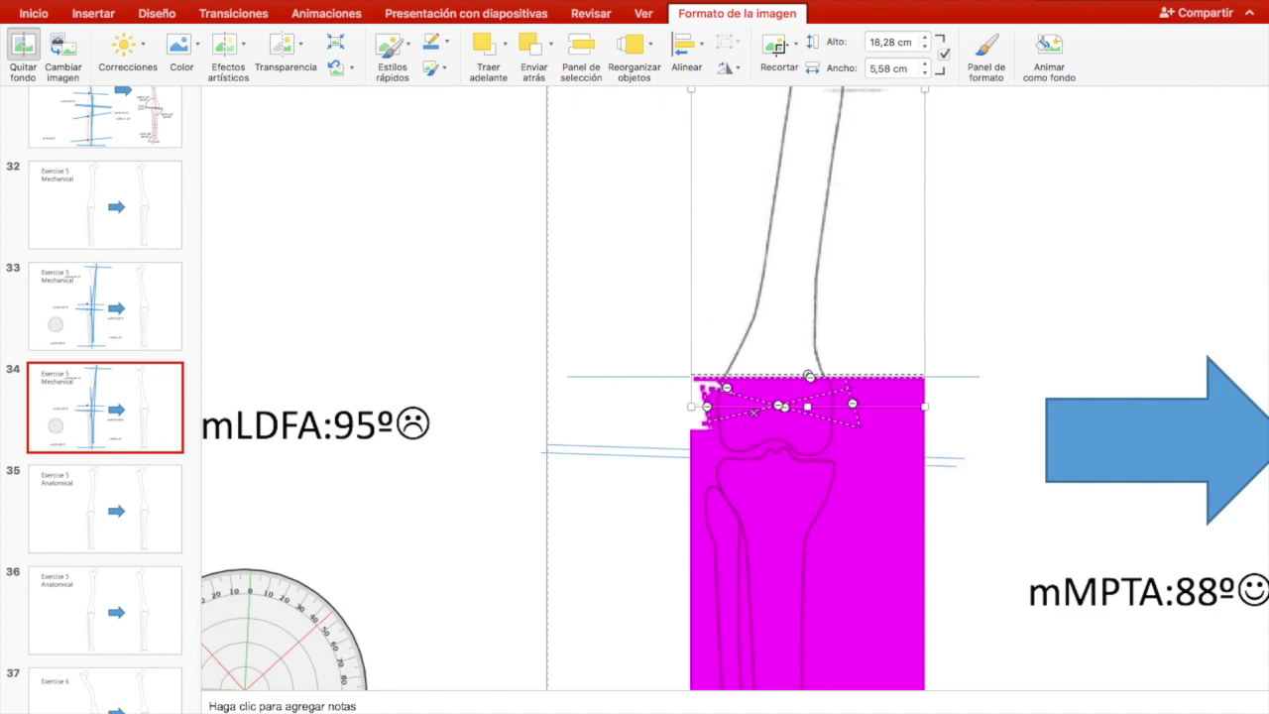
{"action": "left_click", "coordinate": [1108, 550]}
Step: Trim a little more off the bottom of the leg image, to 17,99 cm tall
{"action": "left_click", "coordinate": [723, 376]}
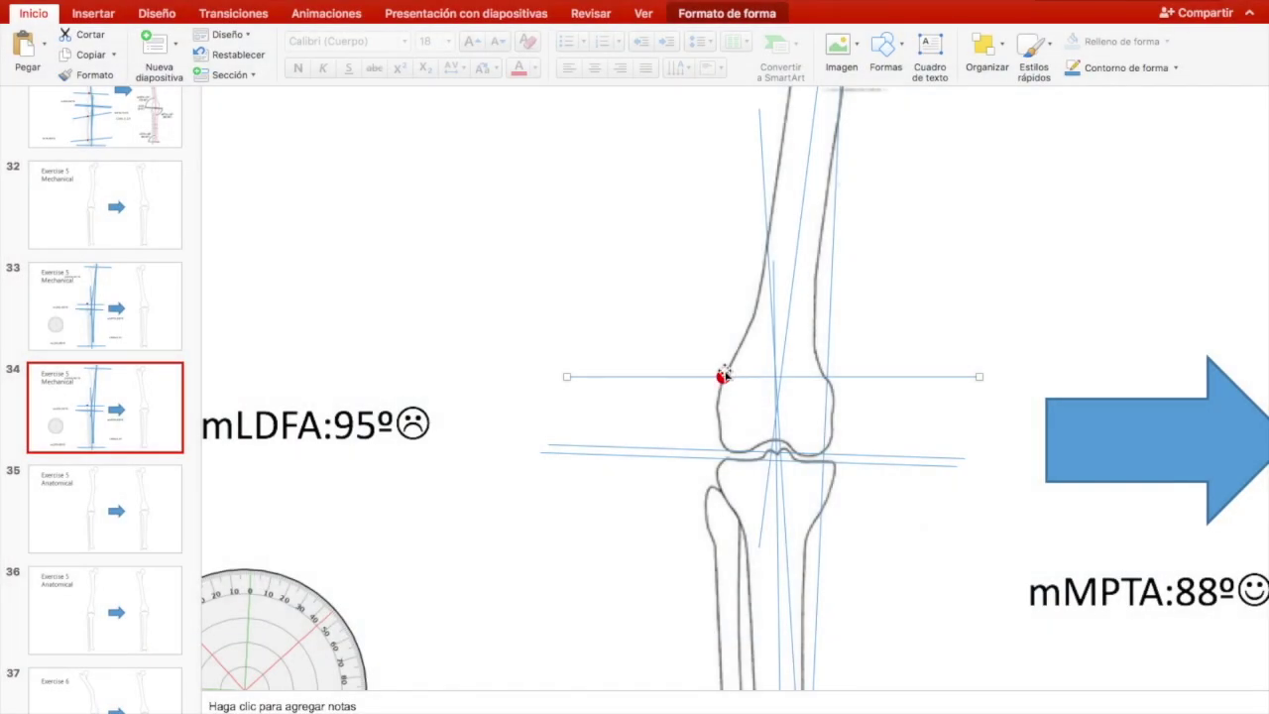
{"action": "left_click", "coordinate": [728, 243]}
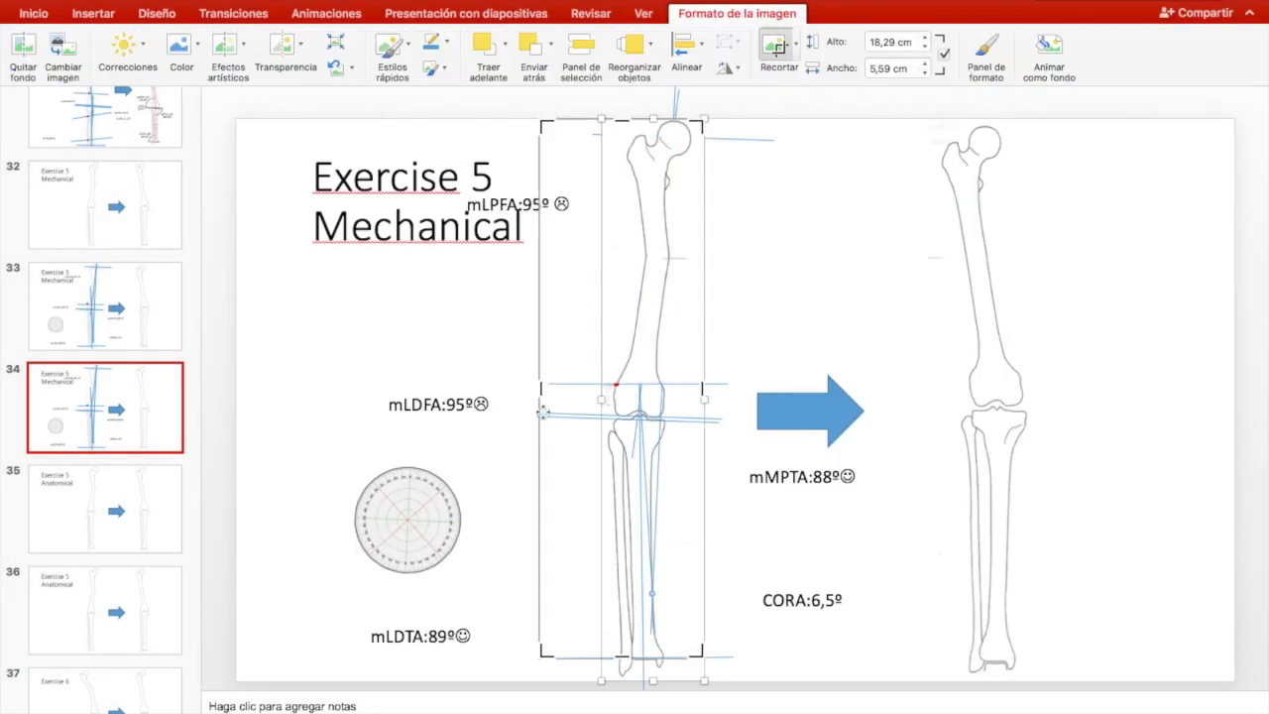
{"action": "left_click_drag", "start_coordinate": [622, 655], "coordinate": [623, 645]}
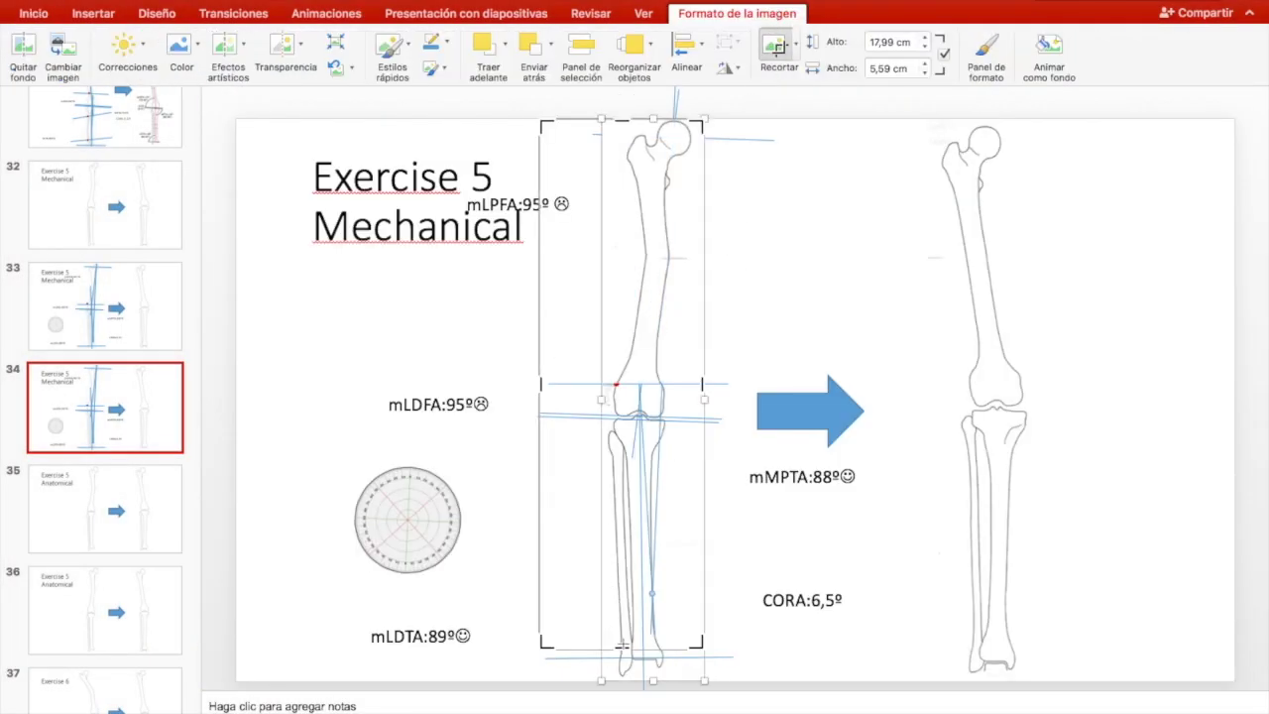
Step: Send the leg image behind the axis lines and crop off its top edge
{"action": "left_click", "coordinate": [773, 47]}
{"action": "scroll", "coordinate": [734, 397], "scroll_direction": "up", "scroll_amount": 1}
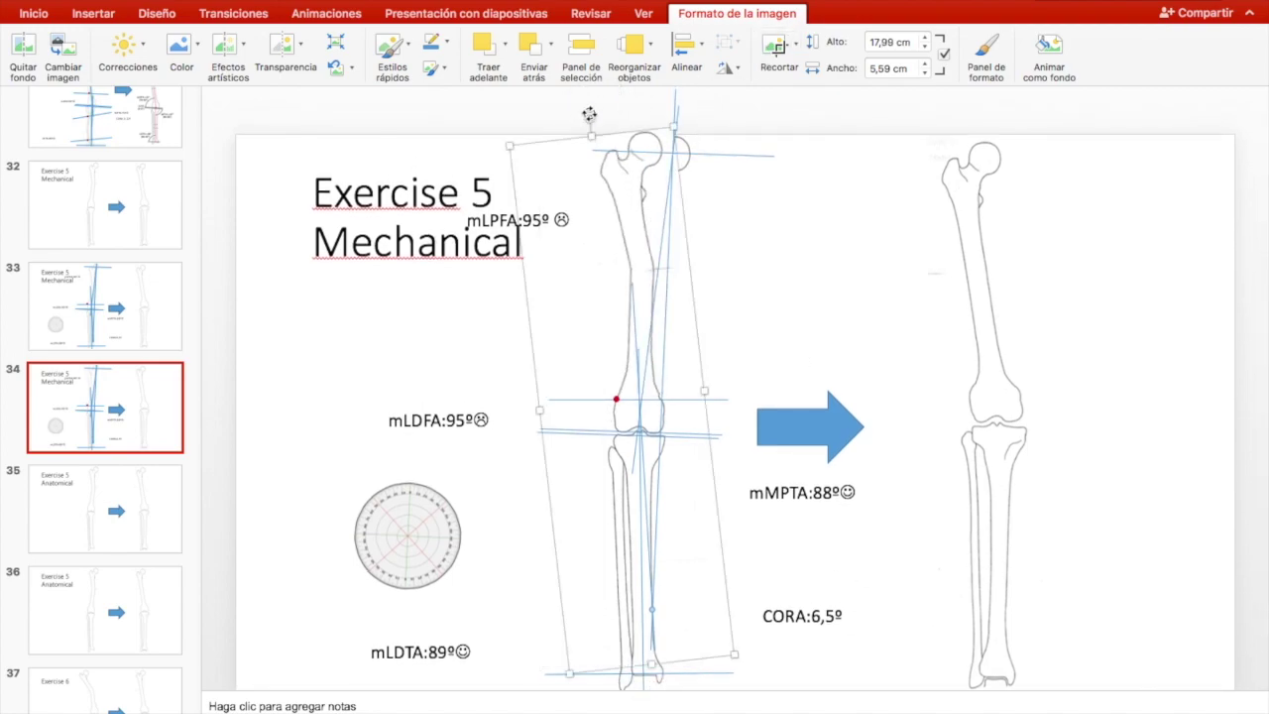
{"action": "right_click", "coordinate": [581, 252]}
{"action": "left_click", "coordinate": [859, 434]}
{"action": "left_click", "coordinate": [774, 46]}
{"action": "left_click_drag", "start_coordinate": [652, 135], "coordinate": [623, 397]}
{"action": "left_click", "coordinate": [639, 196]}
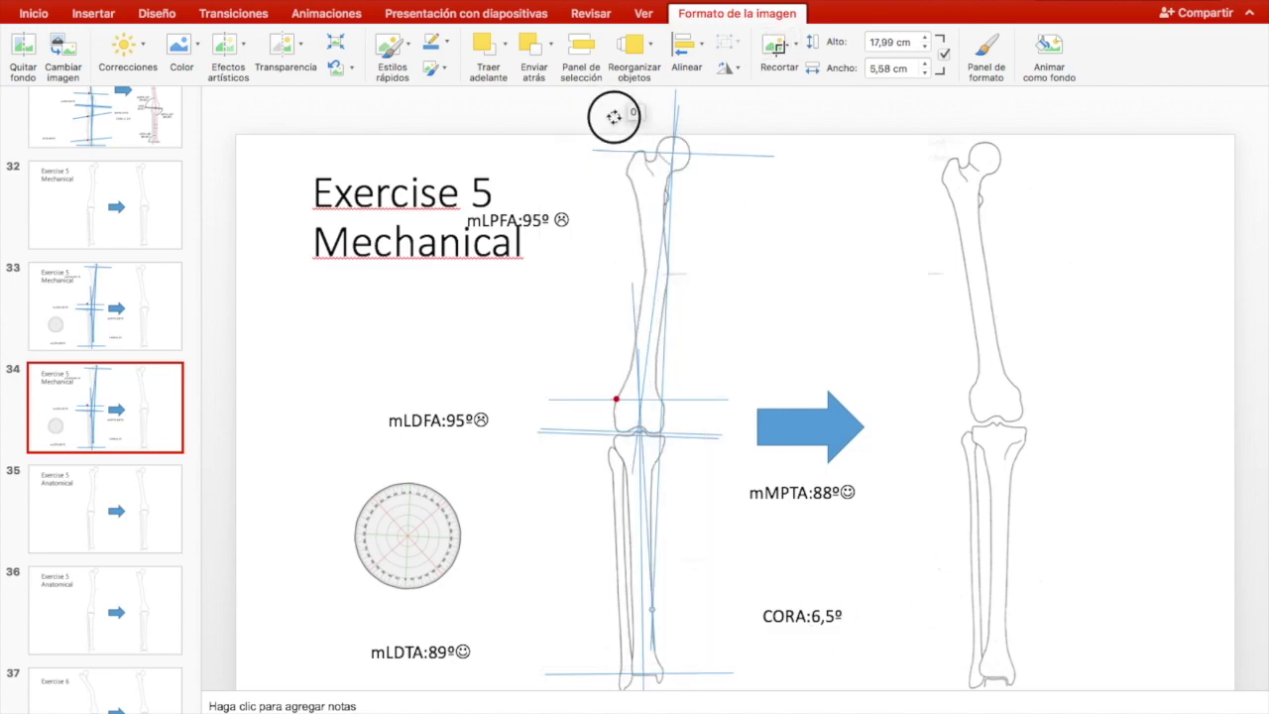
Step: Tilt the leg drawing a few degrees, then rotate and nudge the axis lines to match
{"action": "left_click_drag", "start_coordinate": [611, 114], "coordinate": [589, 116]}
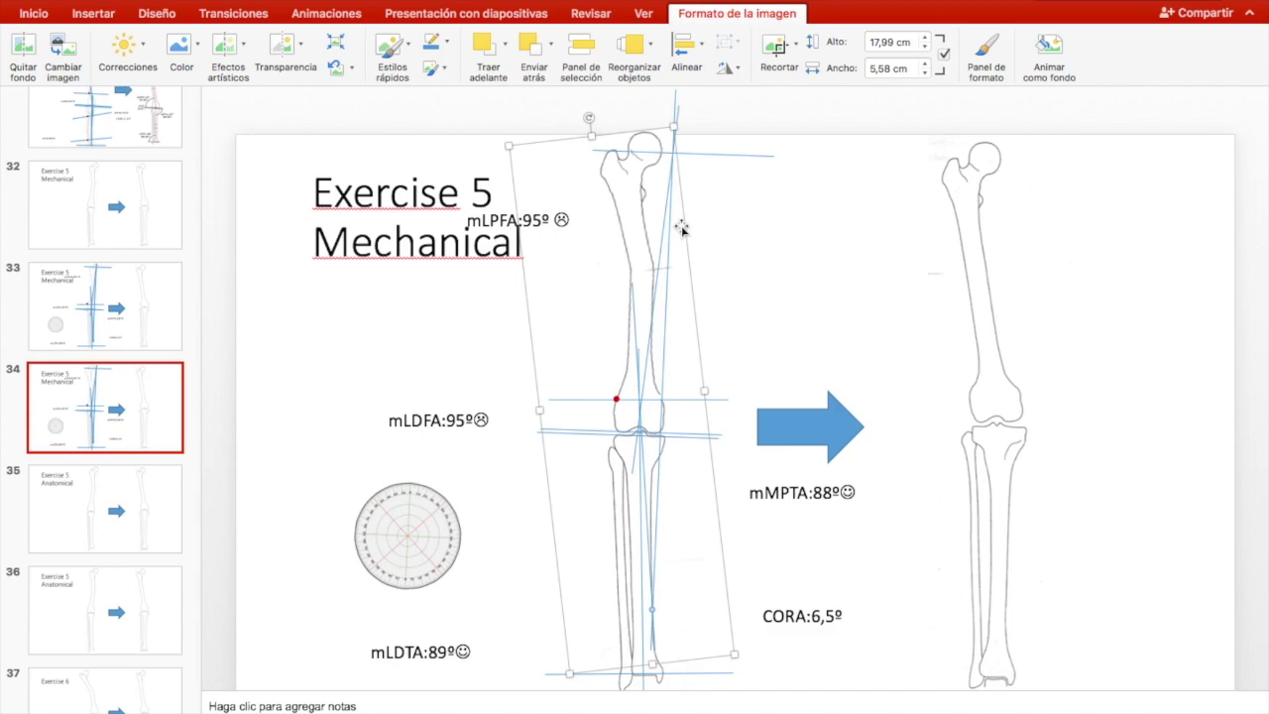
{"action": "left_click", "coordinate": [783, 301]}
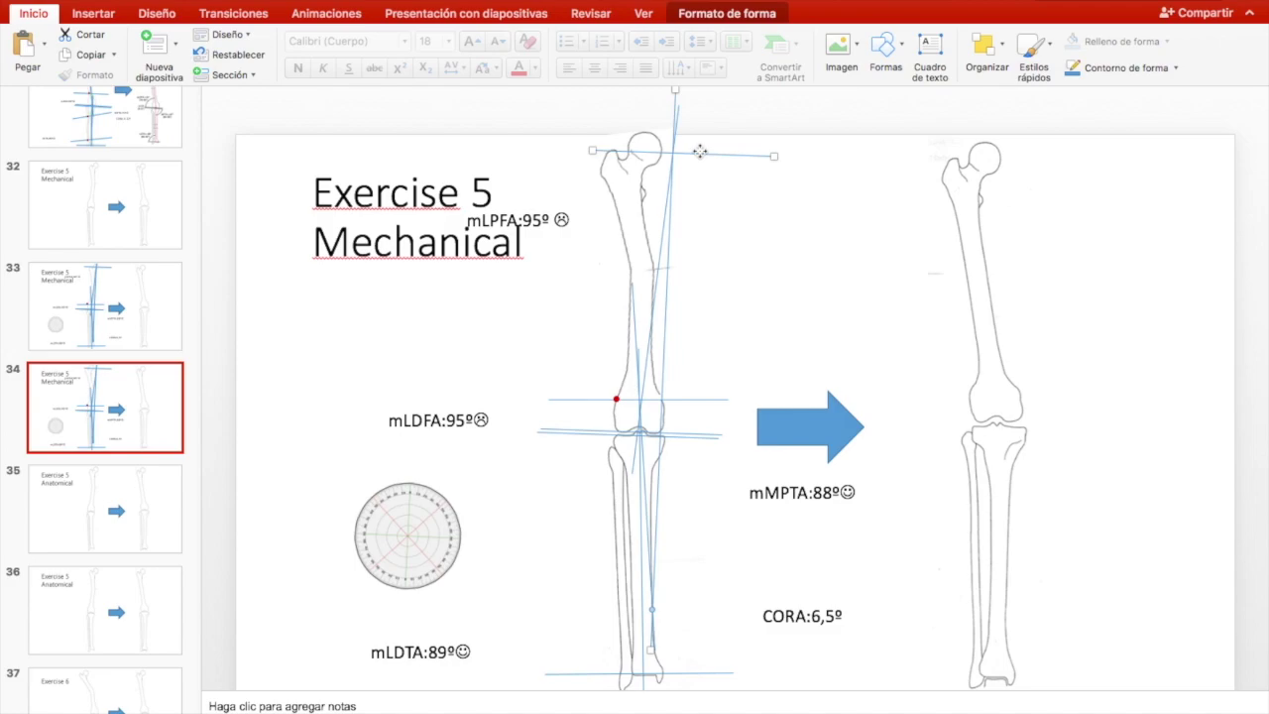
{"action": "right_click", "coordinate": [739, 153]}
{"action": "left_click_drag", "start_coordinate": [660, 102], "coordinate": [649, 97]}
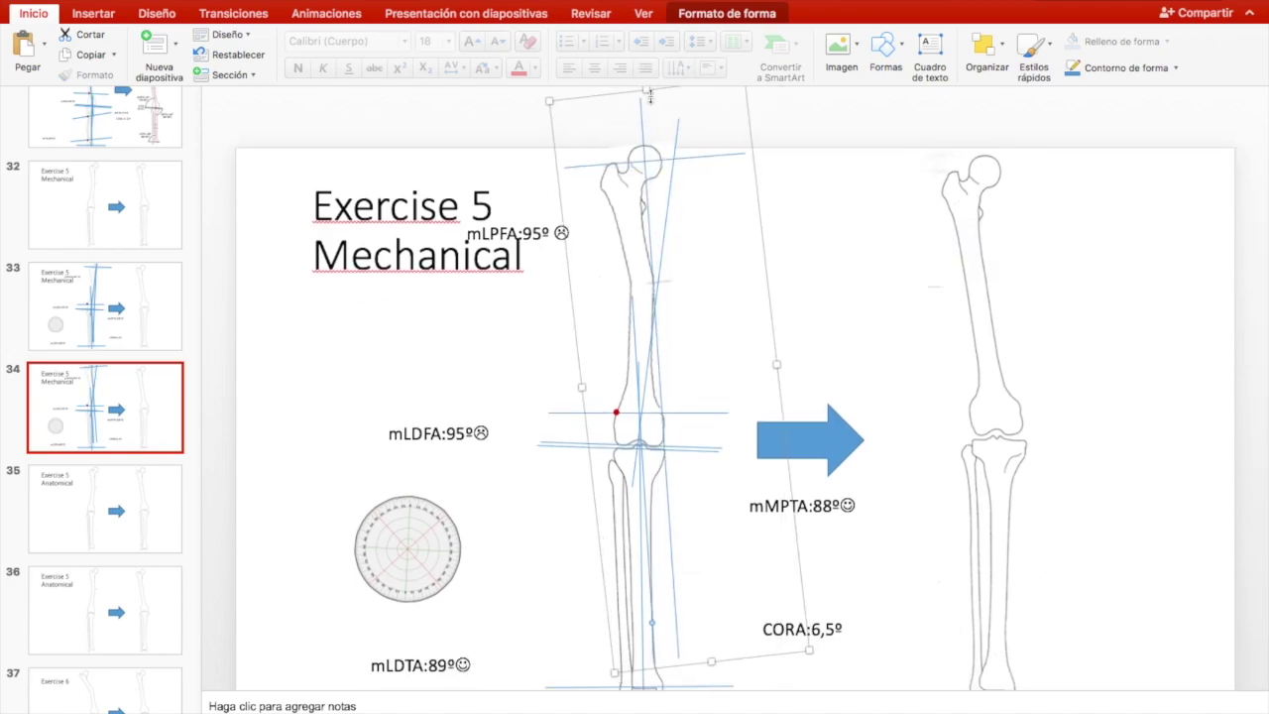
{"action": "key", "text": "Left"}
{"action": "key", "text": "Left"}
{"action": "key", "text": "Left"}
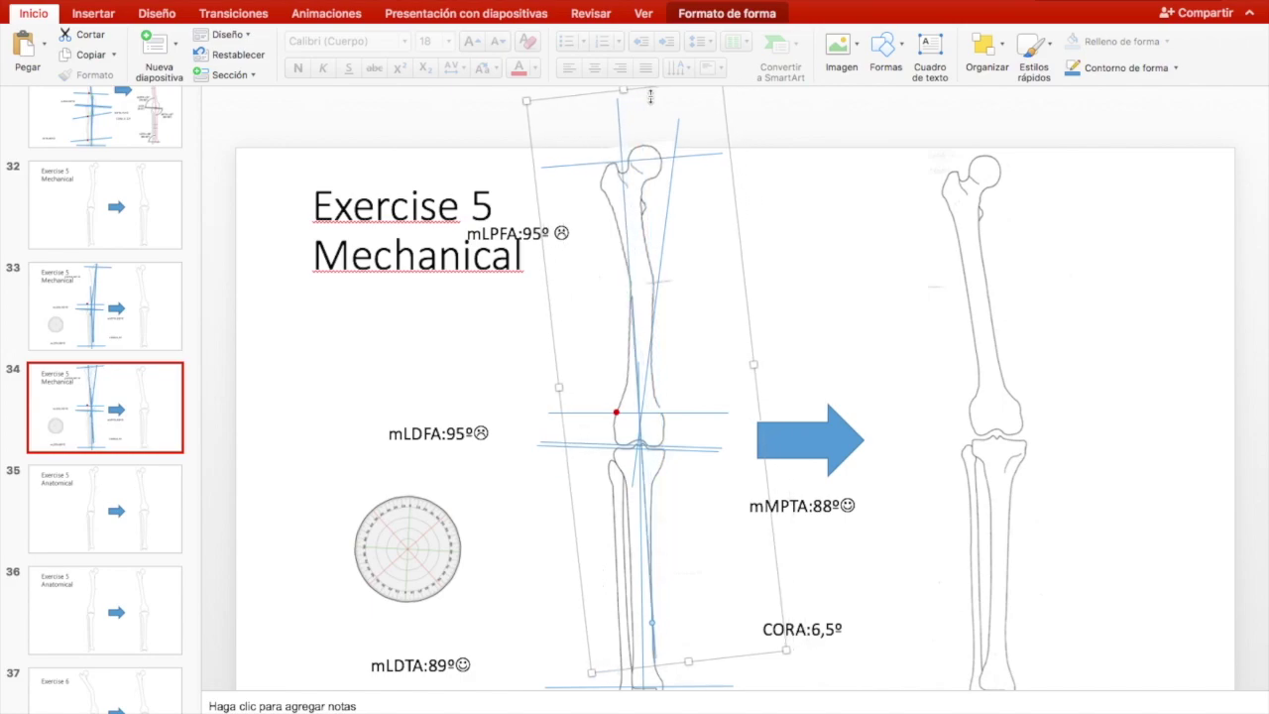
{"action": "key", "text": "Right"}
{"action": "key", "text": "Right"}
{"action": "key", "text": "Right"}
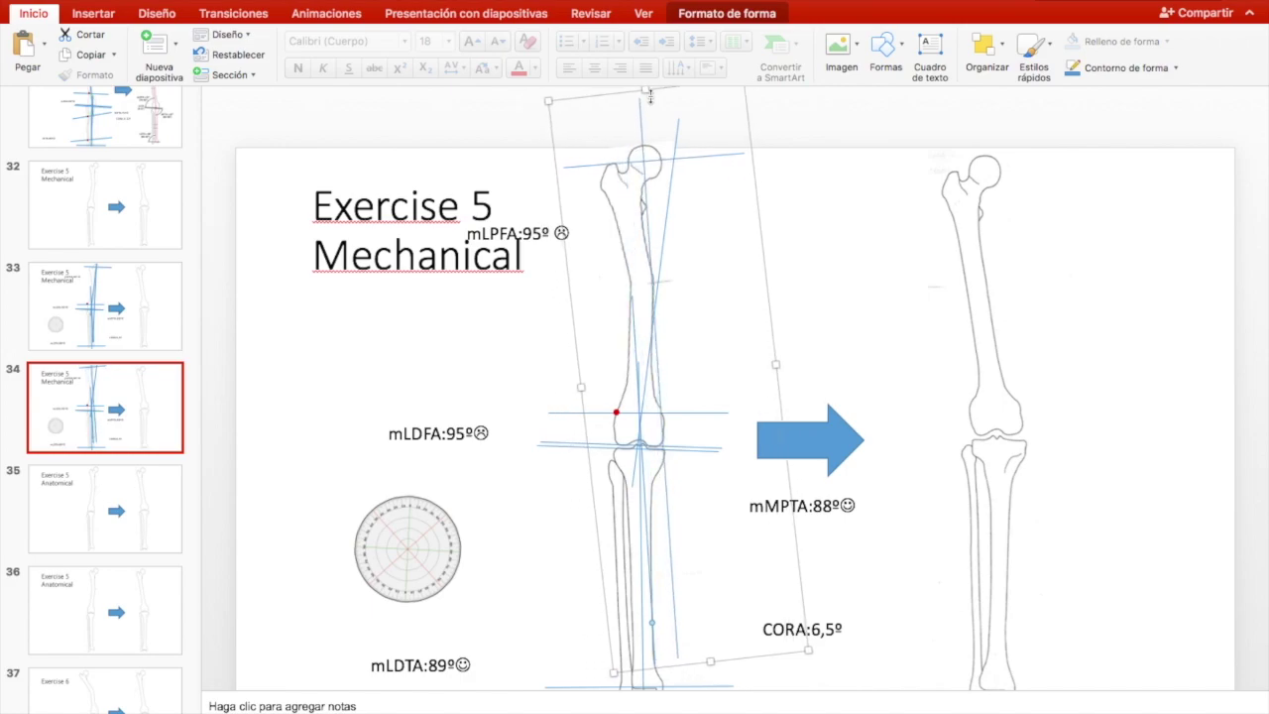
{"action": "key", "text": "Right"}
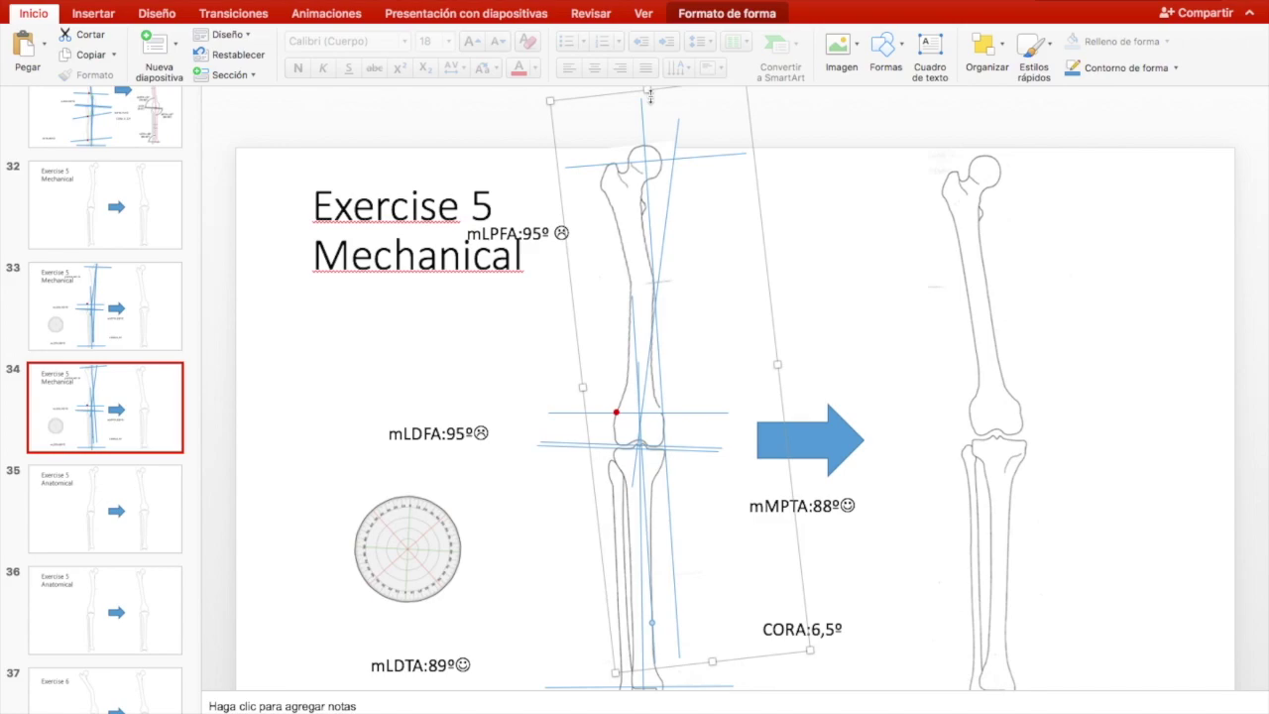
{"action": "left_click", "coordinate": [542, 234]}
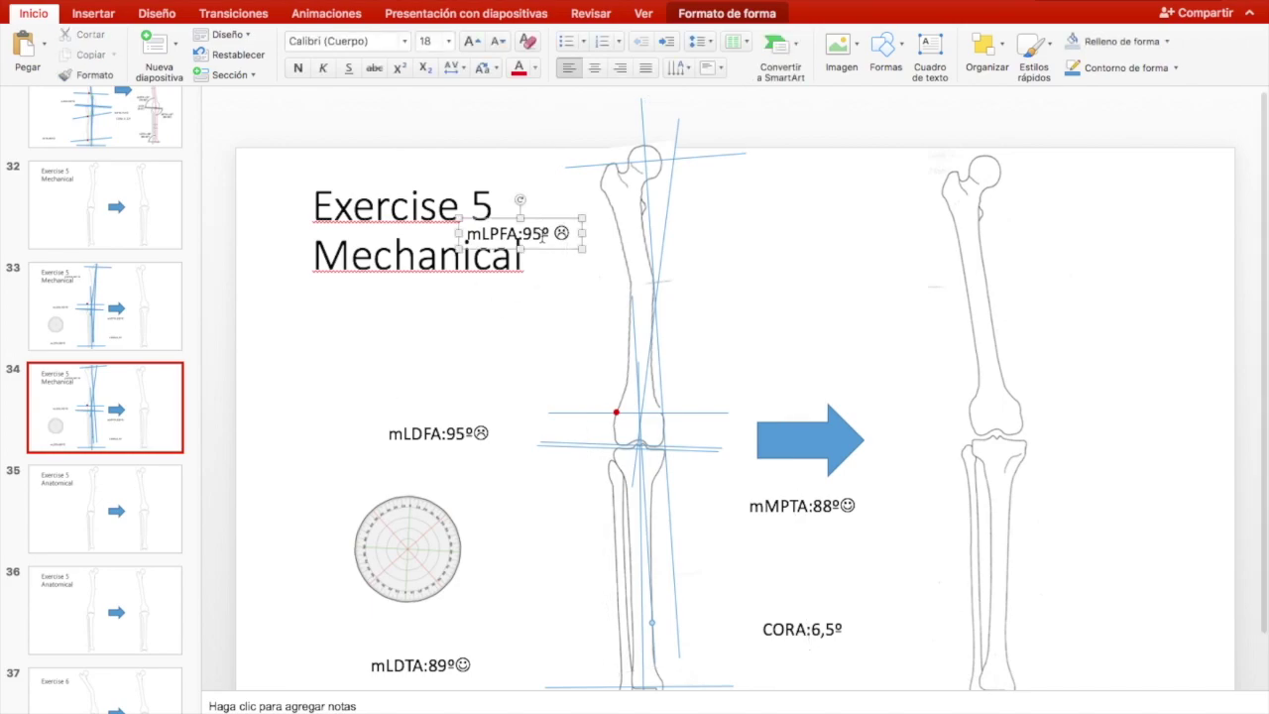
Step: Ungroup the drawing, extend the vertical axis line and level the femoral head line
{"action": "right_click", "coordinate": [650, 149]}
{"action": "left_click", "coordinate": [993, 349]}
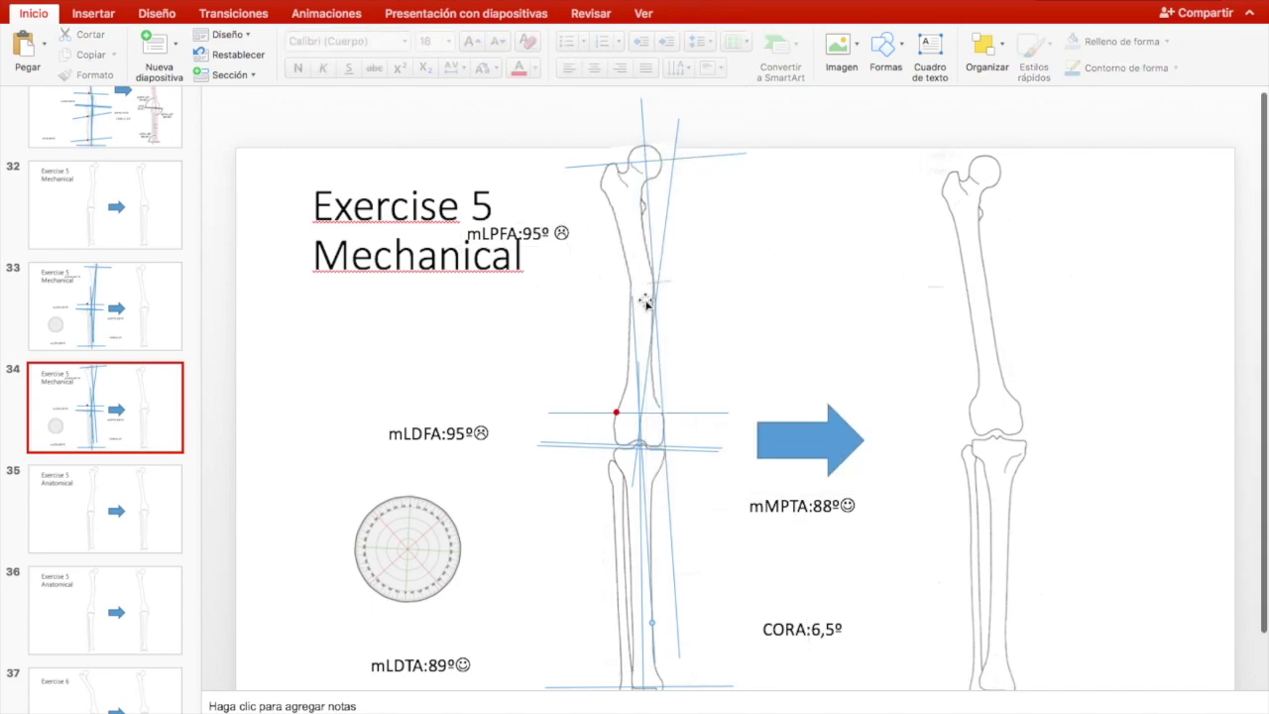
{"action": "mouse_move", "coordinate": [645, 142]}
{"action": "left_mouse_down"}
{"action": "mouse_move", "coordinate": [638, 478]}
{"action": "mouse_move", "coordinate": [646, 93]}
{"action": "left_mouse_up"}
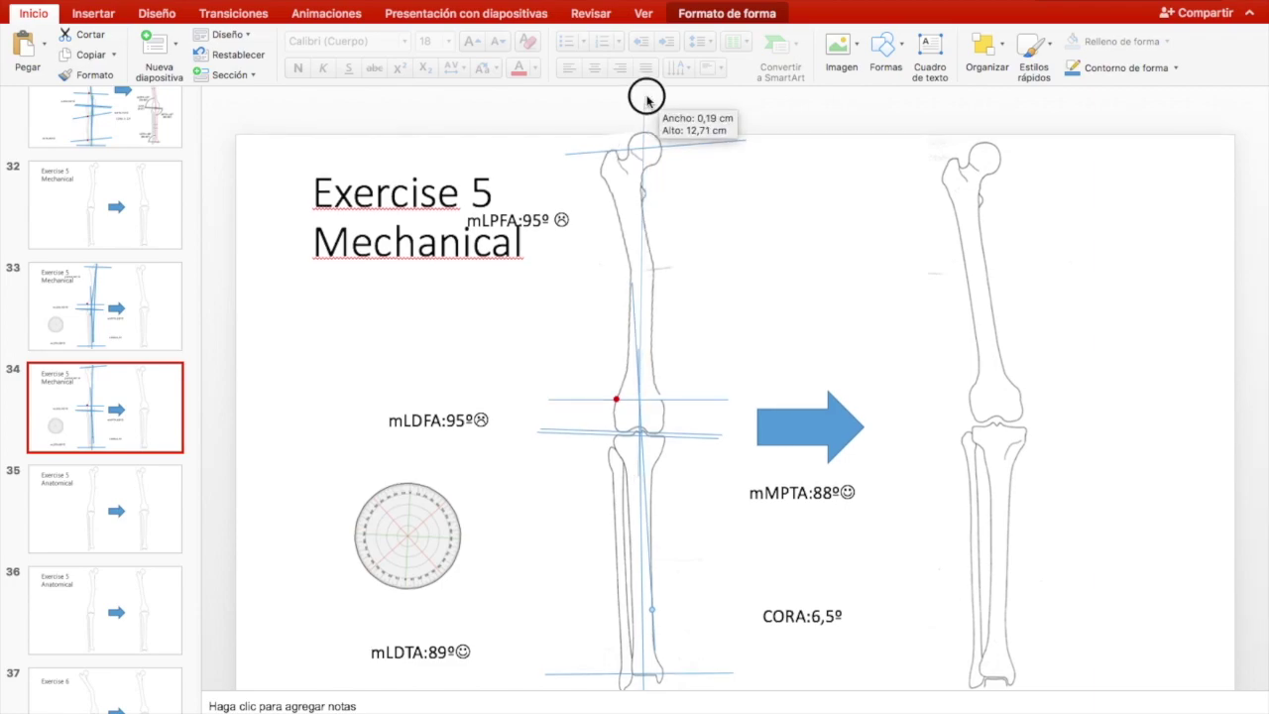
{"action": "left_click_drag", "start_coordinate": [407, 533], "coordinate": [646, 154]}
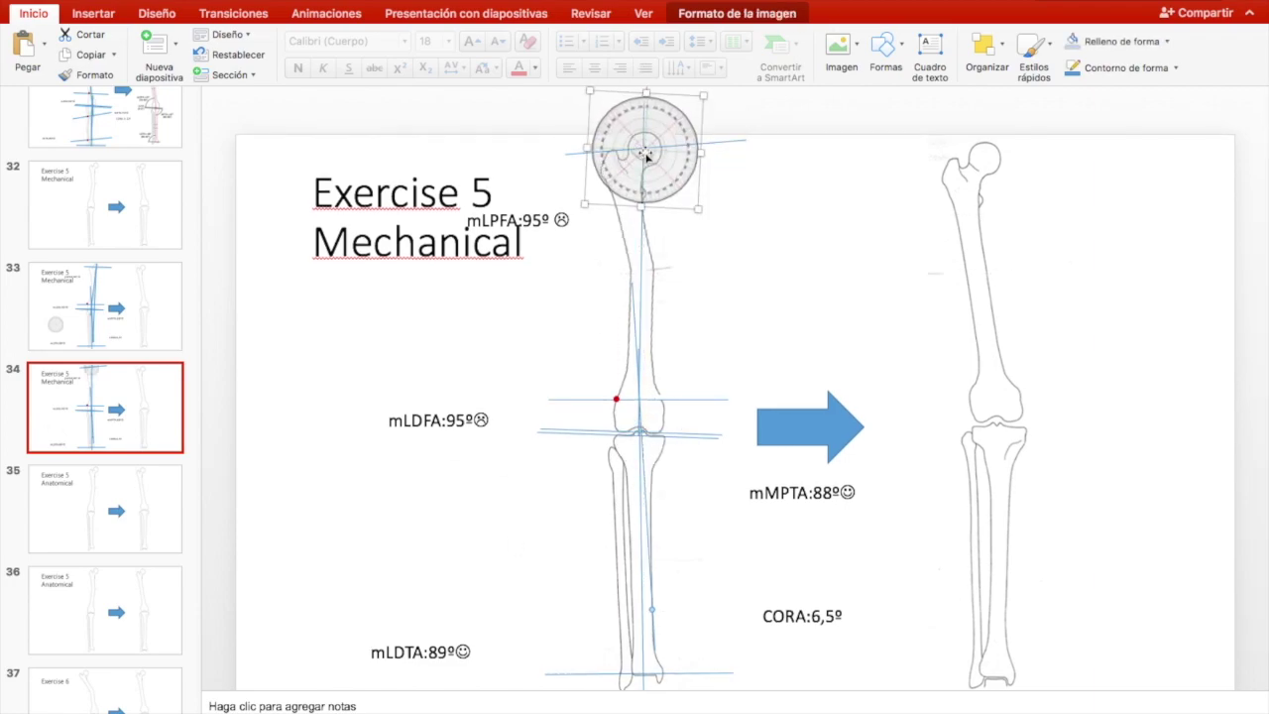
{"action": "left_click", "coordinate": [646, 100]}
{"action": "left_click_drag", "start_coordinate": [648, 109], "coordinate": [646, 94]}
{"action": "left_click", "coordinate": [759, 156]}
{"action": "left_click_drag", "start_coordinate": [751, 155], "coordinate": [764, 159]}
{"action": "left_click_drag", "start_coordinate": [668, 175], "coordinate": [665, 170]}
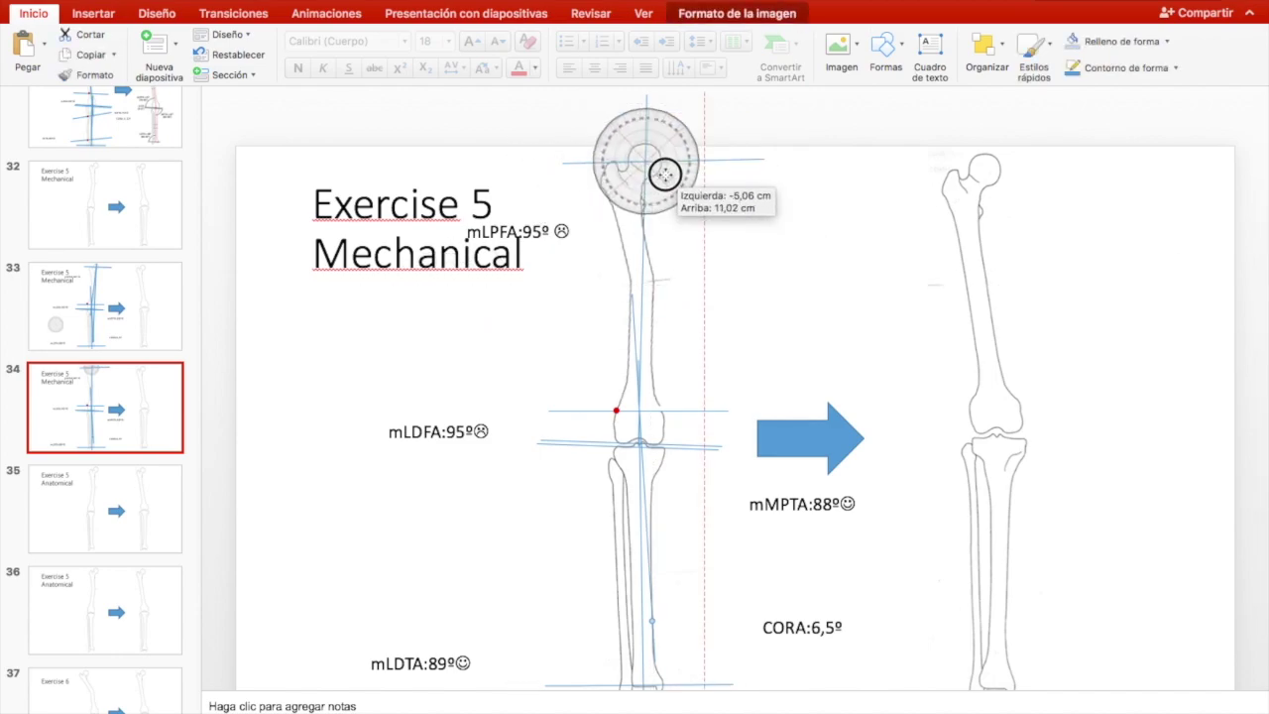
Step: Rotate the protractor about 45 degrees to align it with the femoral axes
{"action": "scroll", "coordinate": [702, 196], "scroll_direction": "up", "scroll_amount": 5}
{"action": "scroll", "coordinate": [736, 114], "scroll_direction": "up", "scroll_amount": 2}
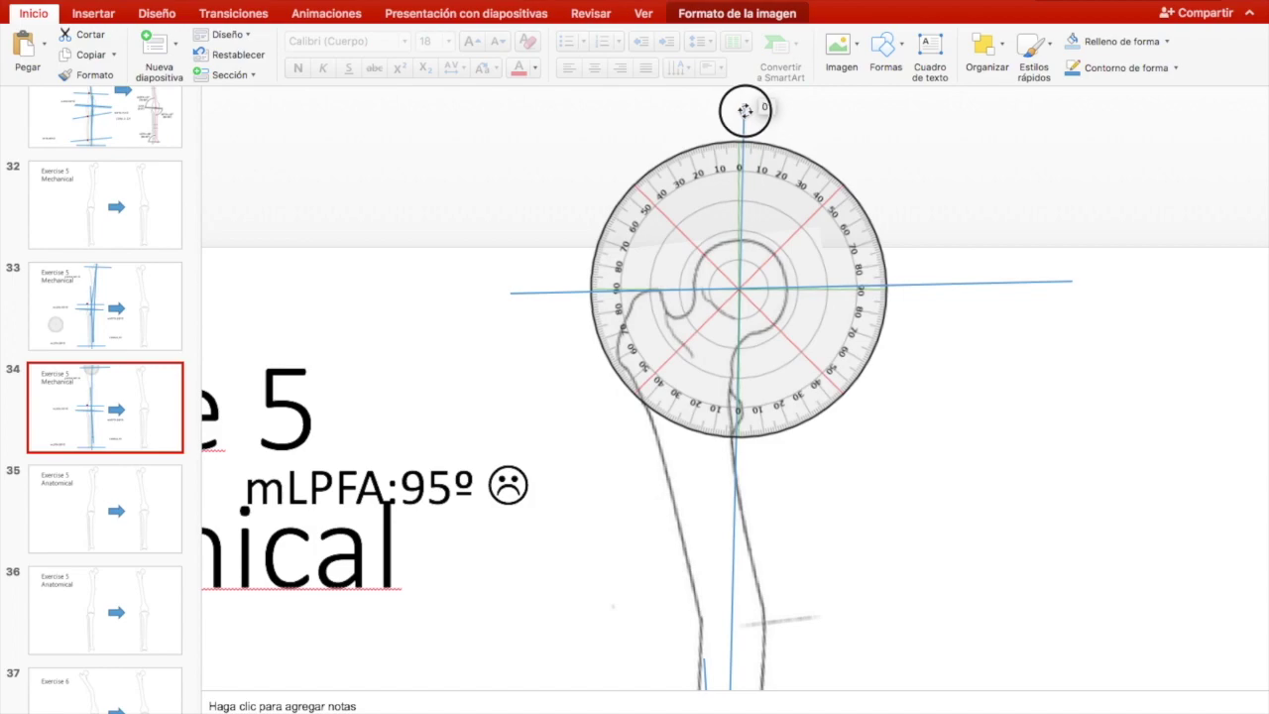
{"action": "left_click_drag", "start_coordinate": [744, 111], "coordinate": [856, 175]}
{"action": "left_click_drag", "start_coordinate": [1072, 282], "coordinate": [1091, 285]}
{"action": "left_click", "coordinate": [842, 188]}
{"action": "left_click_drag", "start_coordinate": [859, 165], "coordinate": [860, 162]}
Step: Change the mLPFA label value to 88 and move the protractor toward the knee
{"action": "left_click", "coordinate": [464, 494]}
{"action": "key", "text": "BackSpace"}
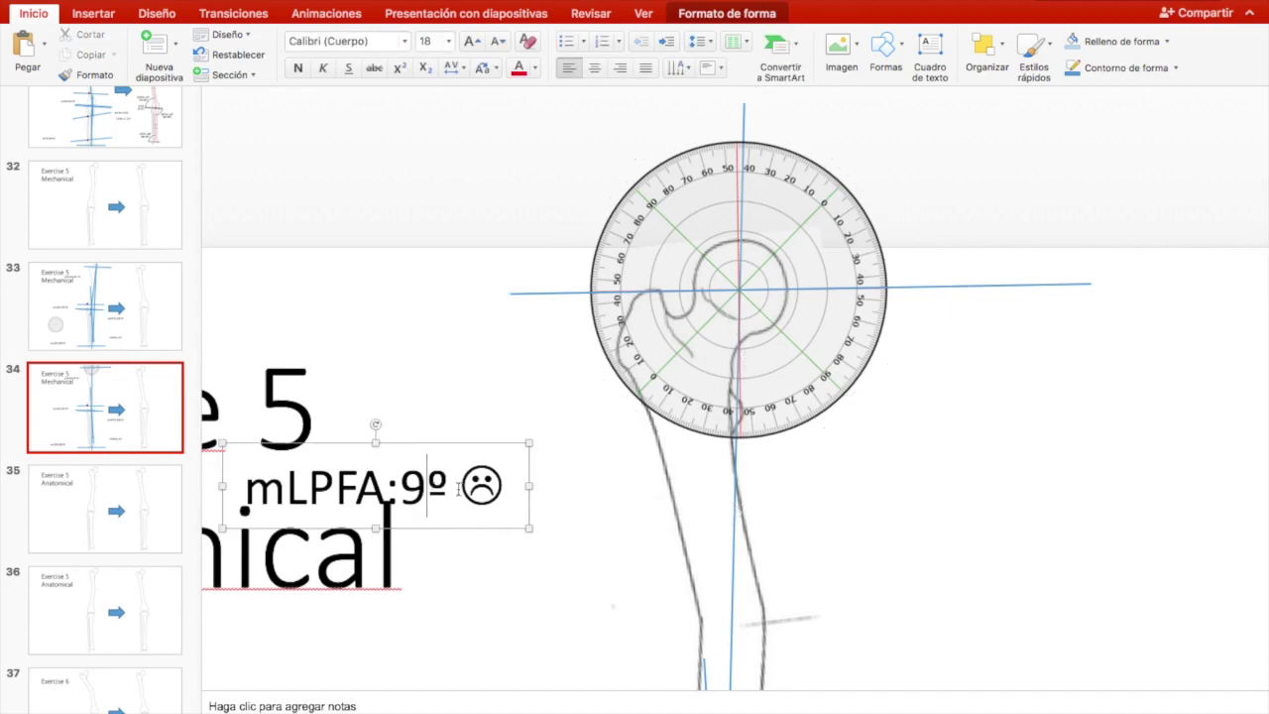
{"action": "key", "text": "BackSpace"}
{"action": "type", "text": "88"}
{"action": "left_click", "coordinate": [661, 340]}
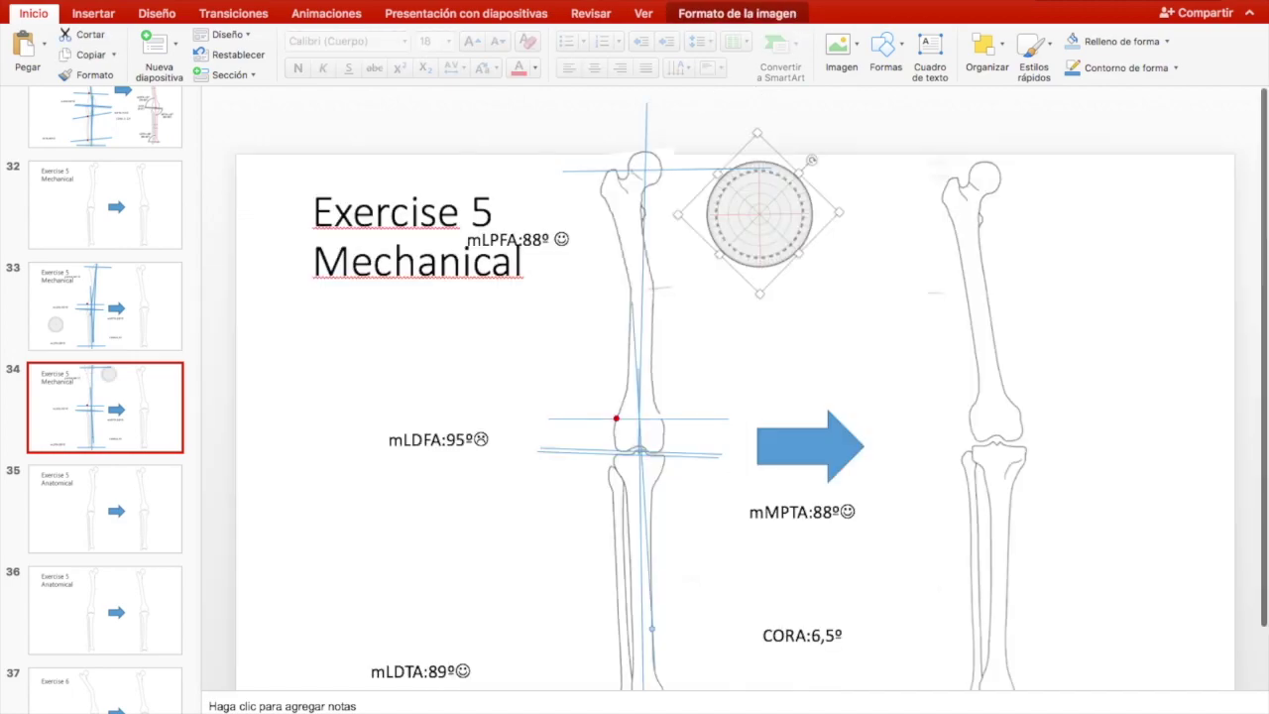
{"action": "left_click_drag", "start_coordinate": [758, 239], "coordinate": [641, 451]}
Step: Place the protractor over the knee and rotate it to align with the knee lines
{"action": "left_click", "coordinate": [630, 324]}
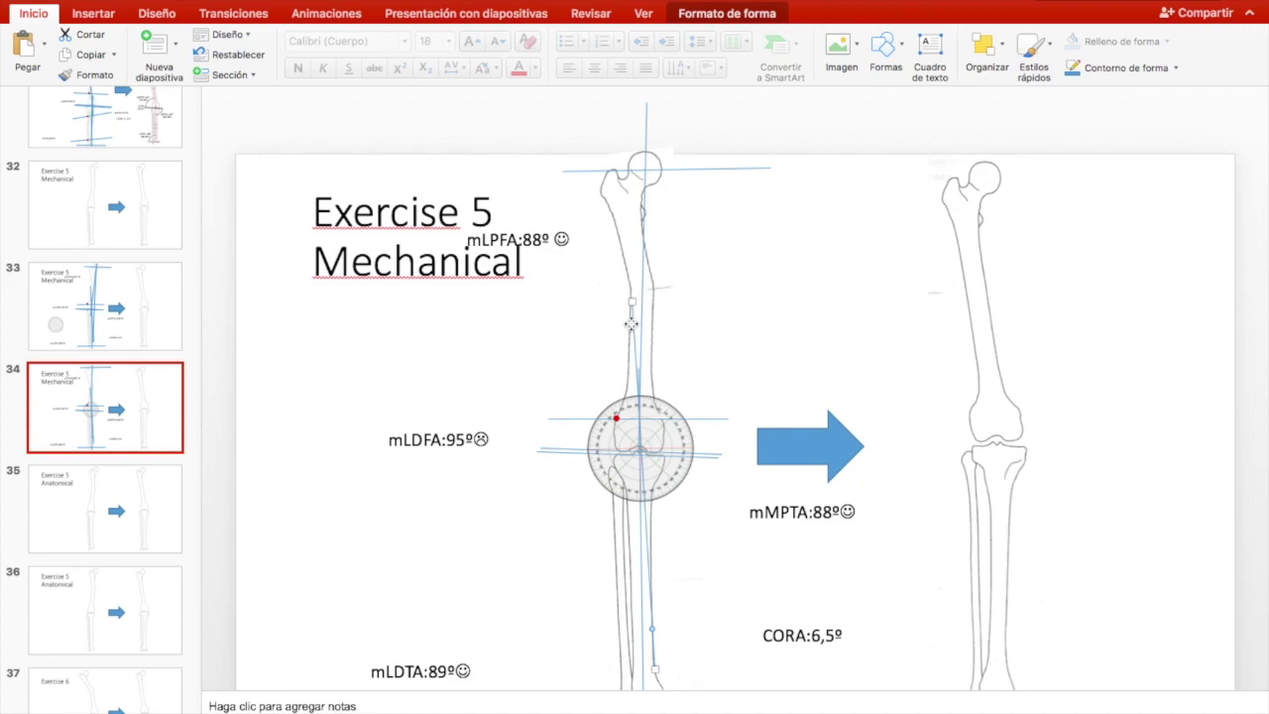
{"action": "scroll", "coordinate": [631, 327], "scroll_direction": "up", "scroll_amount": 5}
{"action": "left_click_drag", "start_coordinate": [694, 417], "coordinate": [754, 327]}
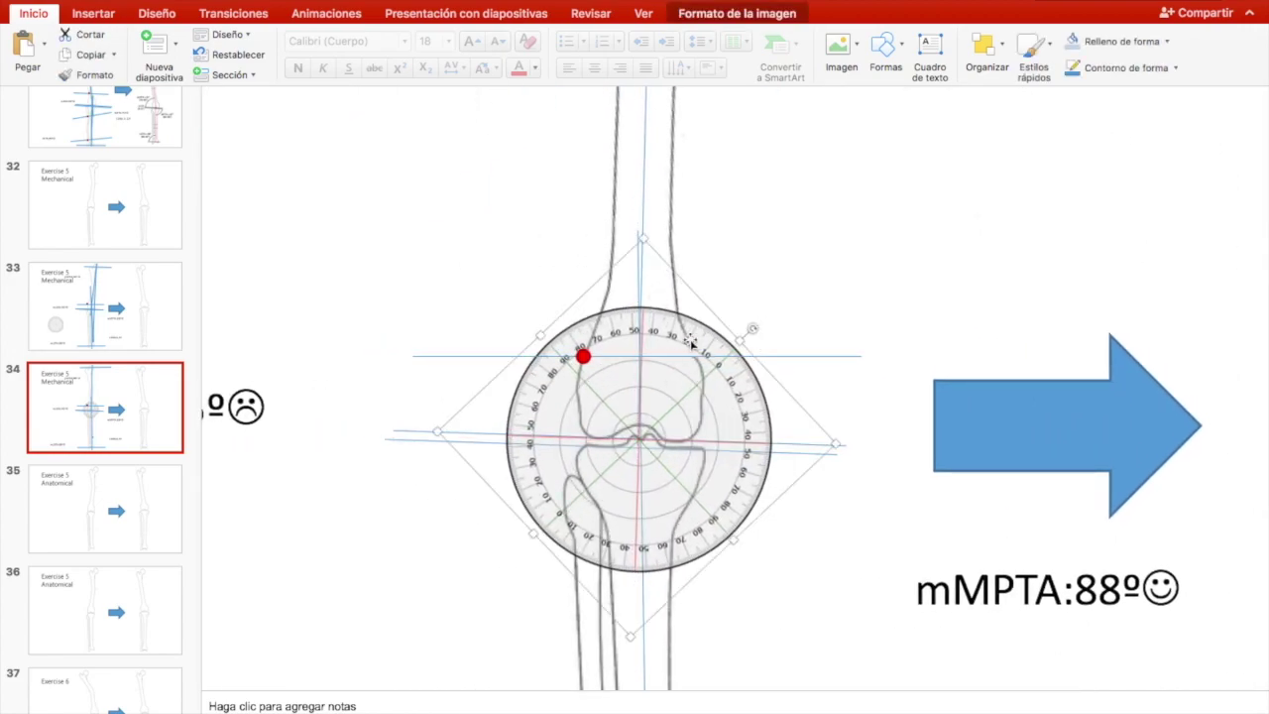
{"action": "left_click", "coordinate": [645, 452]}
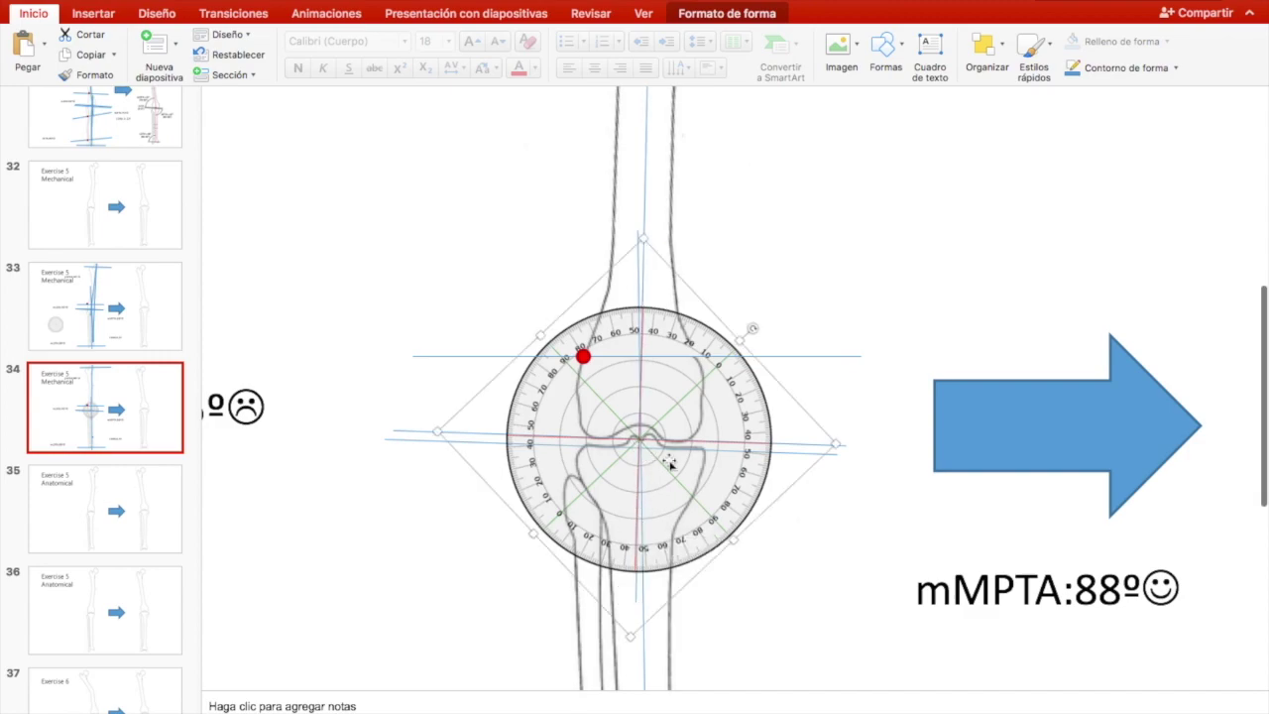
{"action": "scroll", "coordinate": [671, 464], "scroll_direction": "left", "scroll_amount": 5}
Step: Change the mLDFA label from 95 to 89 and move the protractor beside it
{"action": "left_click", "coordinate": [573, 408]}
{"action": "key", "text": "BackSpace"}
{"action": "key", "text": "BackSpace"}
{"action": "type", "text": "89"}
{"action": "left_click_drag", "start_coordinate": [991, 439], "coordinate": [425, 624]}
{"action": "scroll", "coordinate": [1105, 634], "scroll_direction": "down", "scroll_amount": 3}
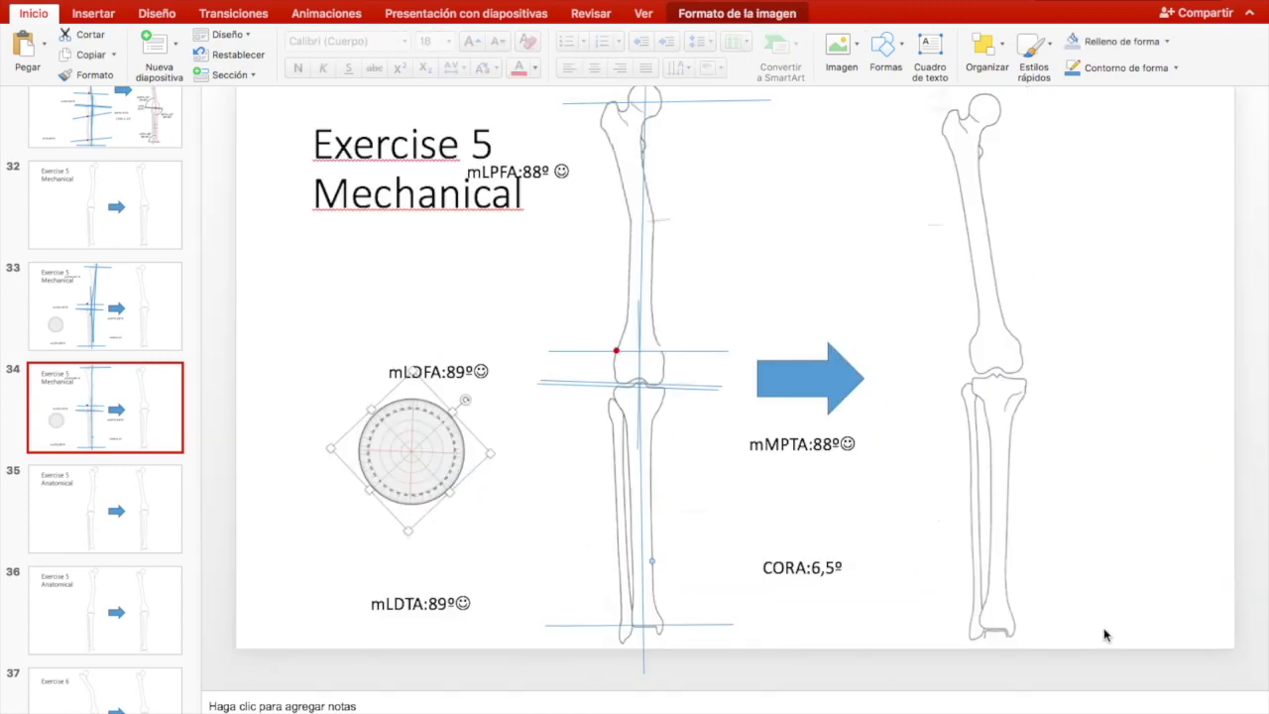